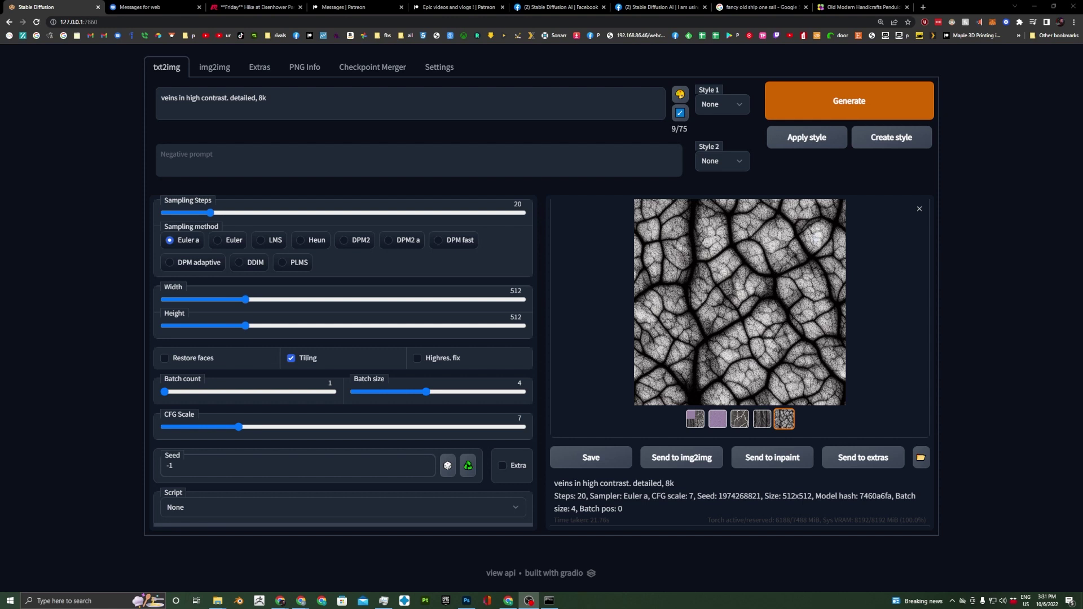
Step: View the white-veined leaf image and the twisted fibre image from the generated veins batch
left_click(736, 425)
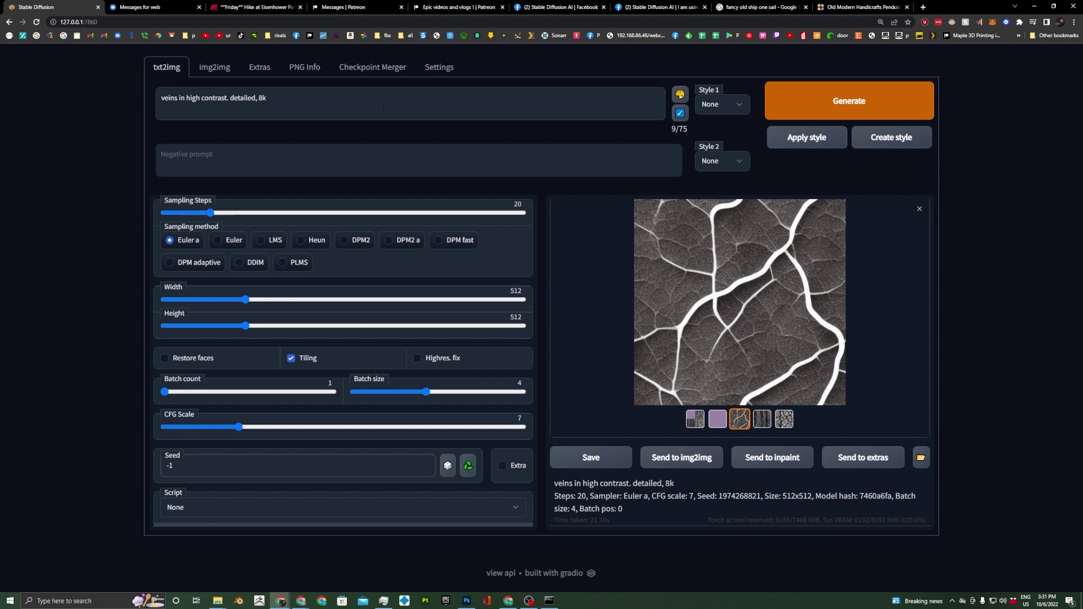
left_click(762, 419)
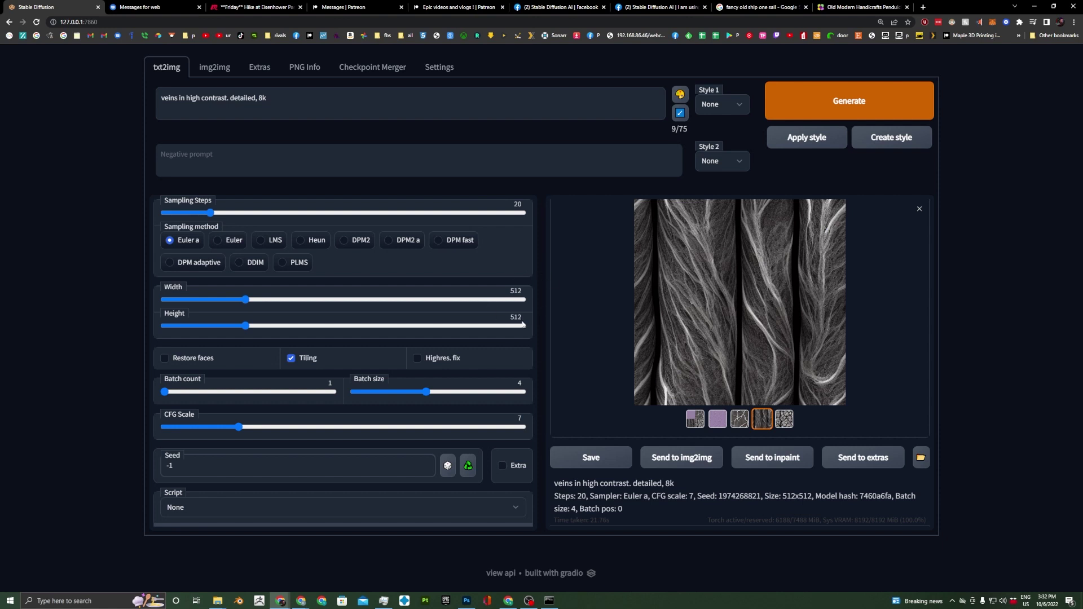
left_click(296, 359)
left_click(291, 358)
left_click_drag(426, 392, 354, 392)
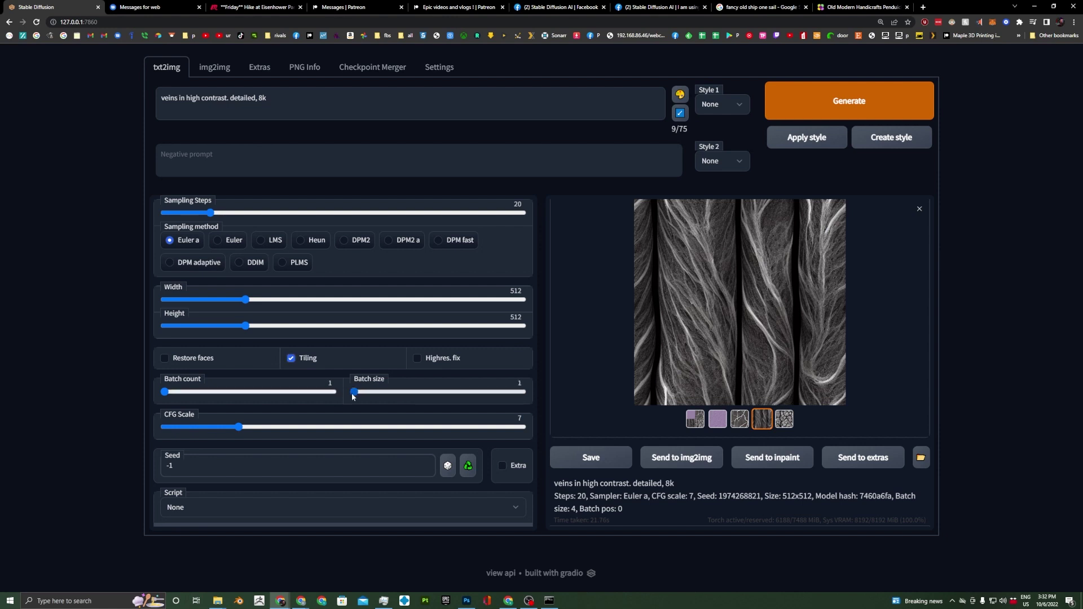
left_click_drag(354, 392, 401, 393)
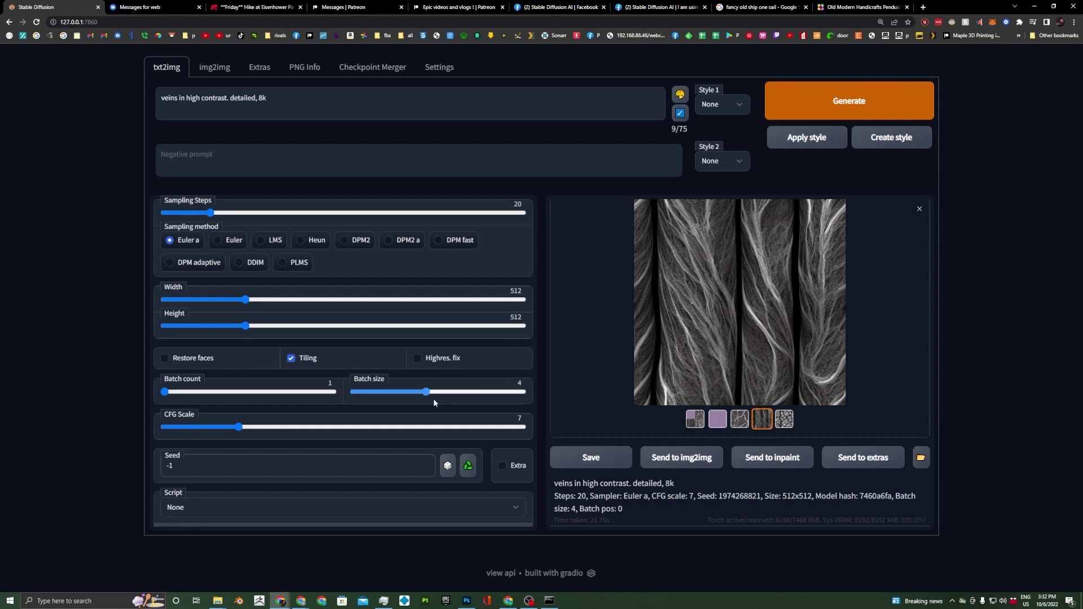
Step: Enlarge the combined grid of the four vein textures to inspect it, and close the enlarged view
left_click(695, 419)
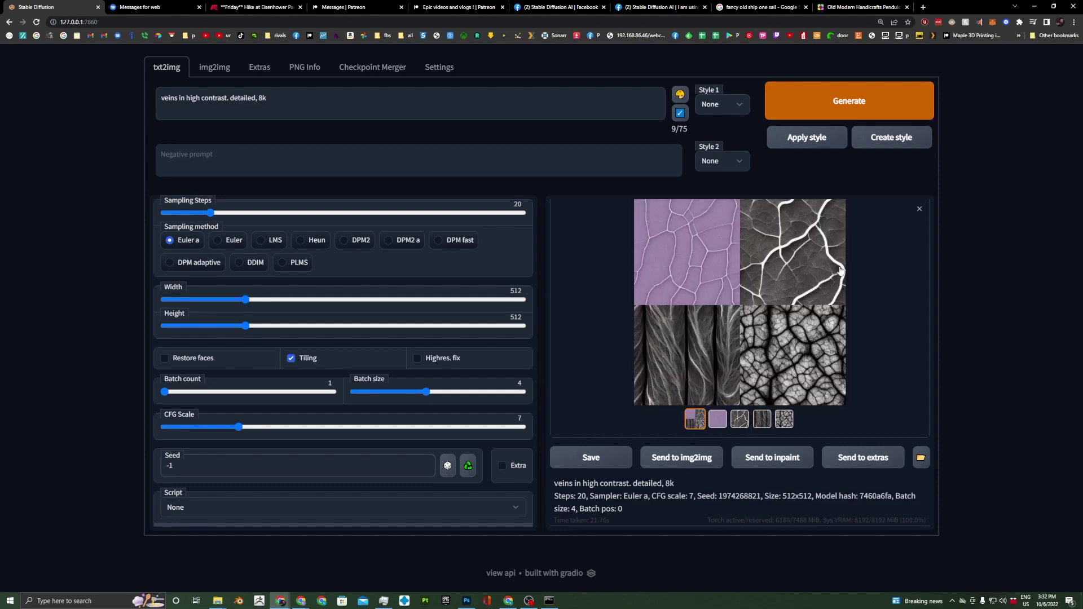
left_click(792, 274)
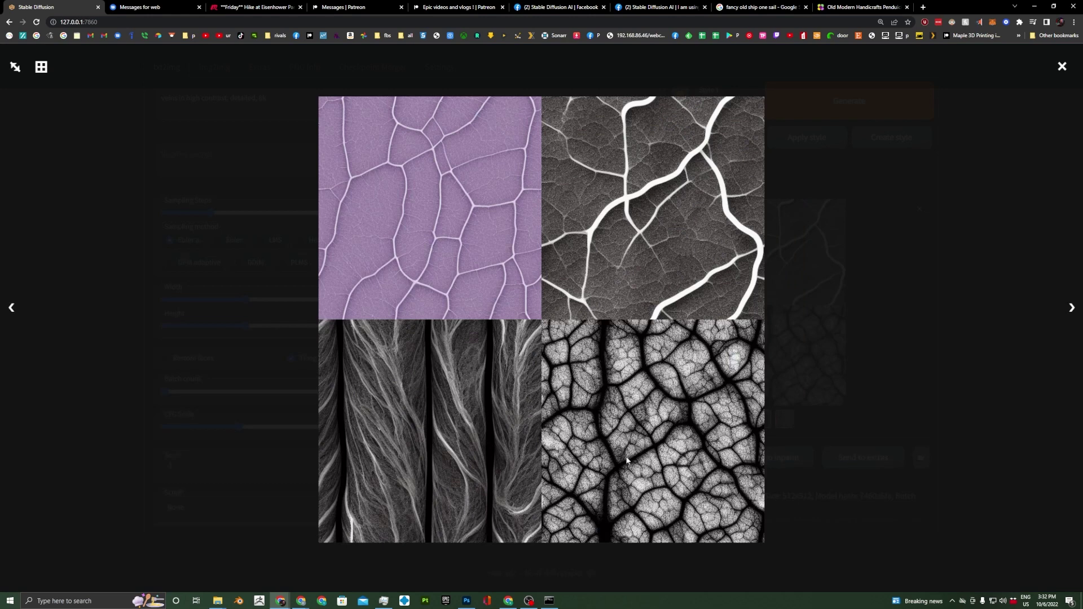
left_click(915, 430)
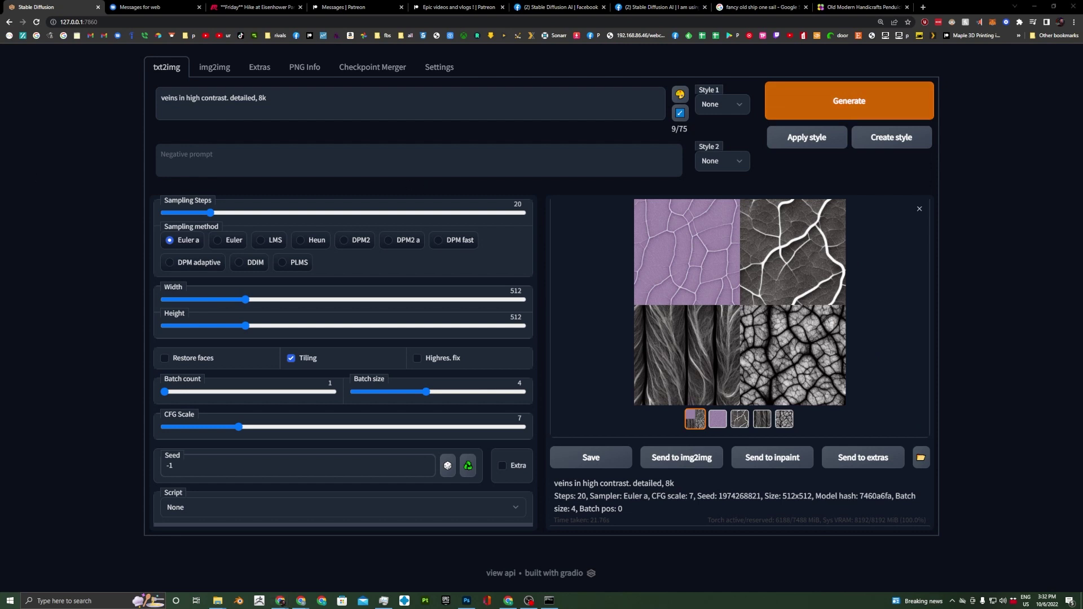
left_click(26, 117)
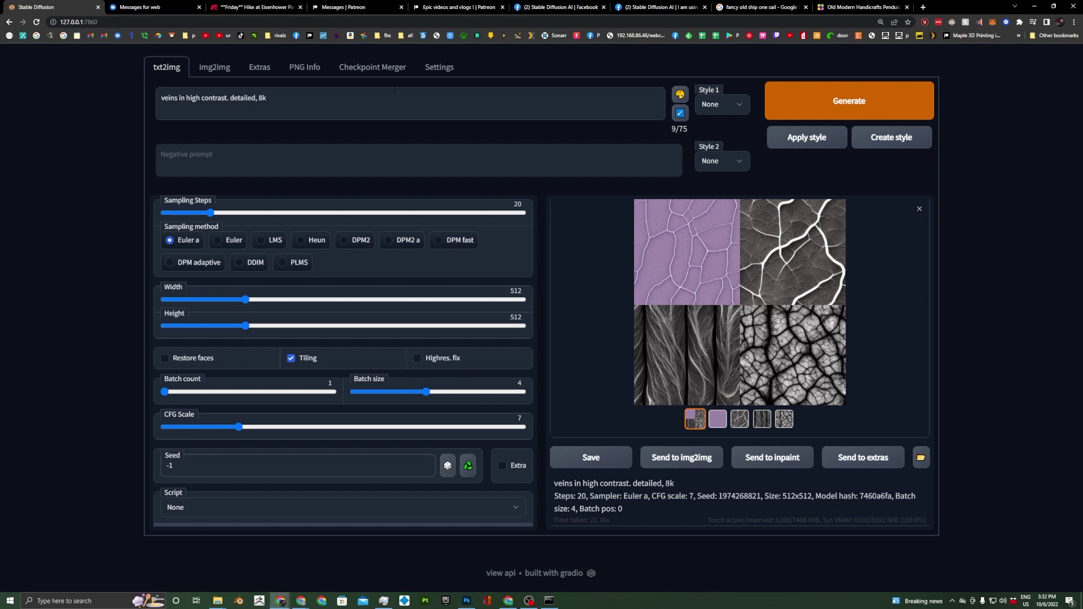
Step: Replace the prompt with "top down of stone floor, old and dirty, Detailed" and generate the images
left_click_drag(274, 103, 145, 94)
type("top down of stone floor, old and dirty, Detailed")
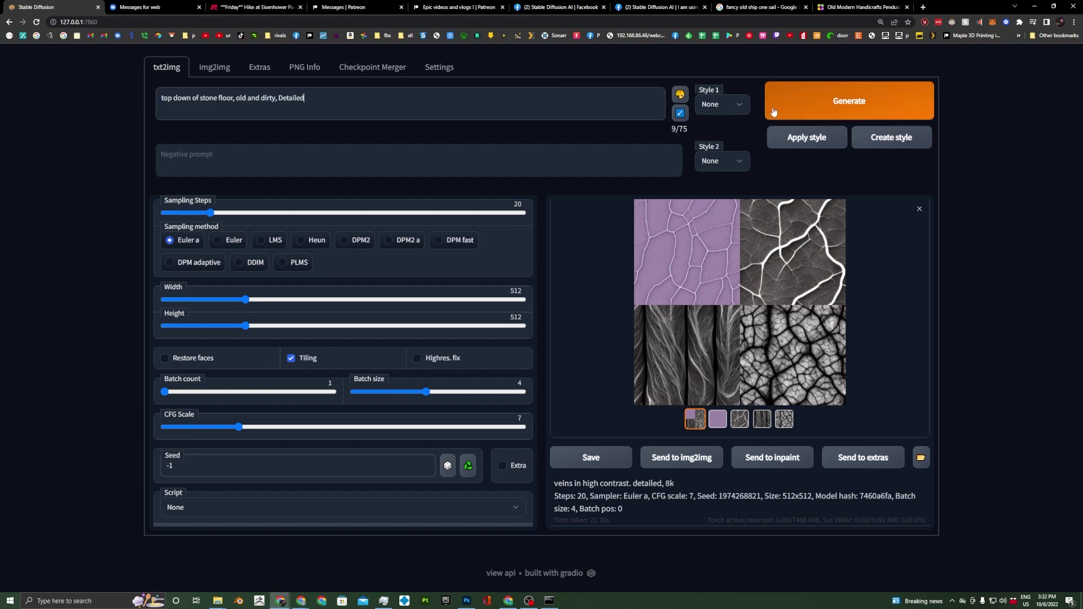
left_click(820, 111)
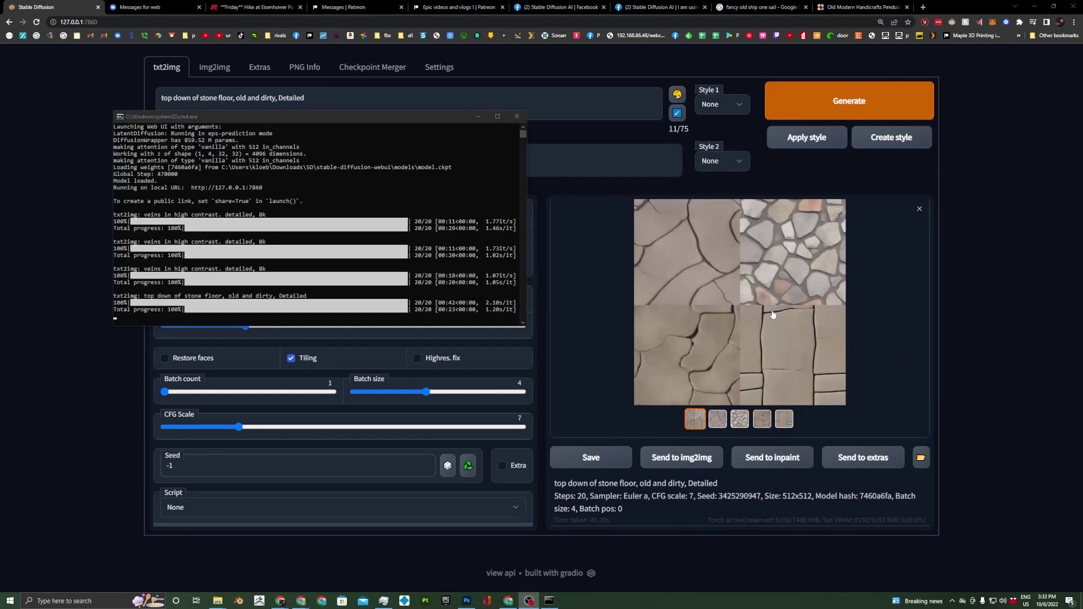
Step: Look through the four individual stone floor images of the new batch one after another
left_click(930, 331)
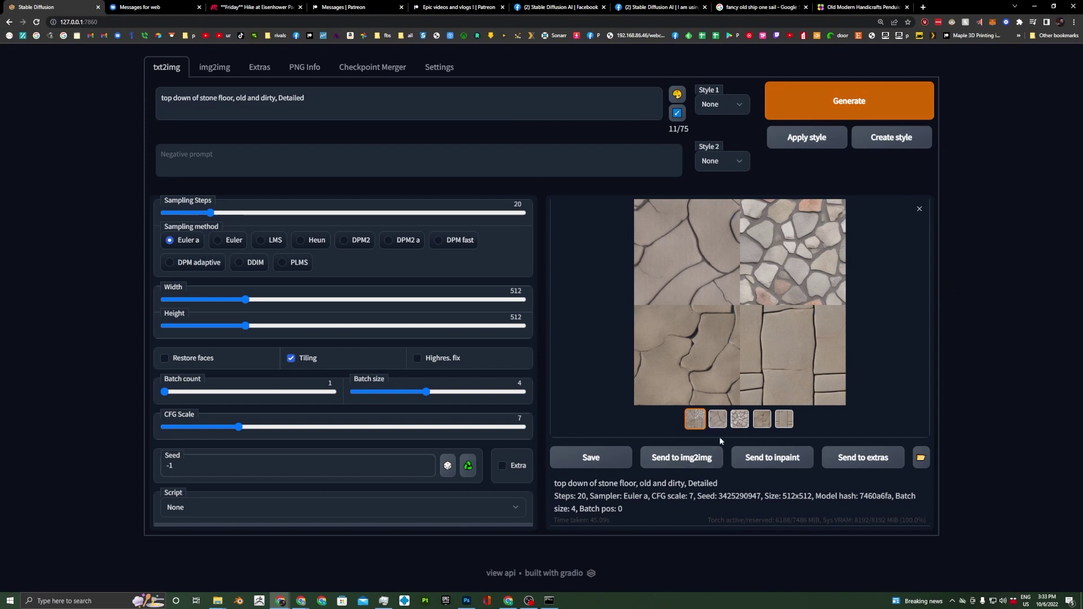
left_click(718, 419)
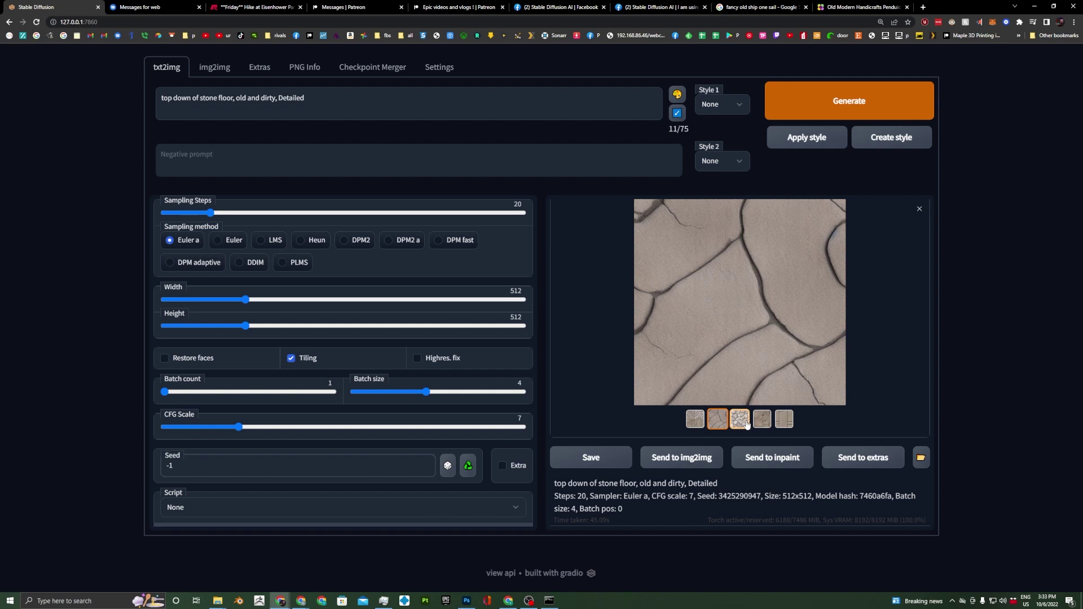
left_click(740, 423)
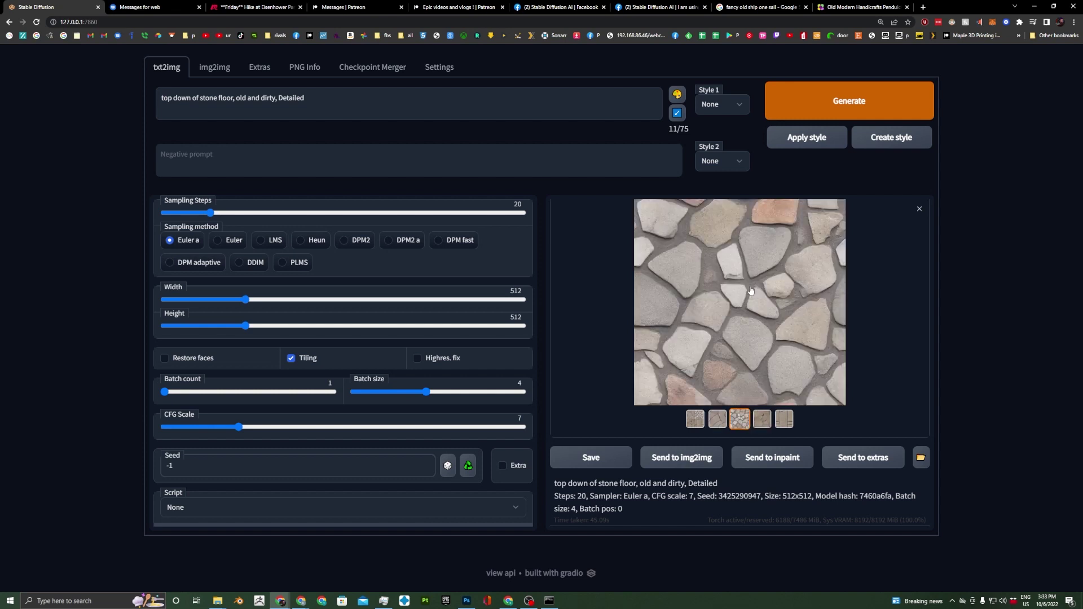
left_click(764, 423)
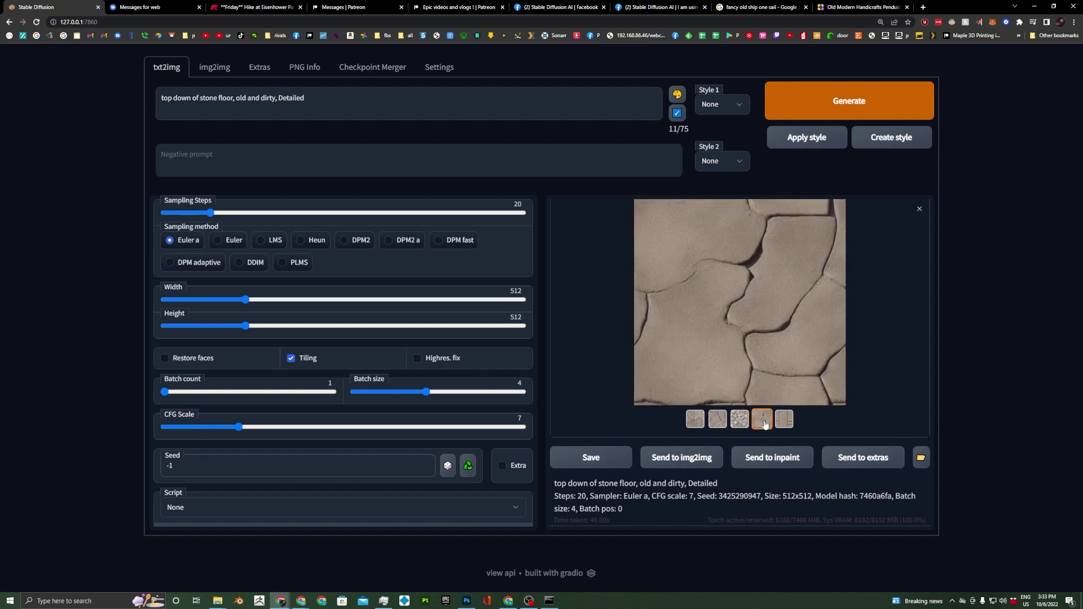
left_click(784, 422)
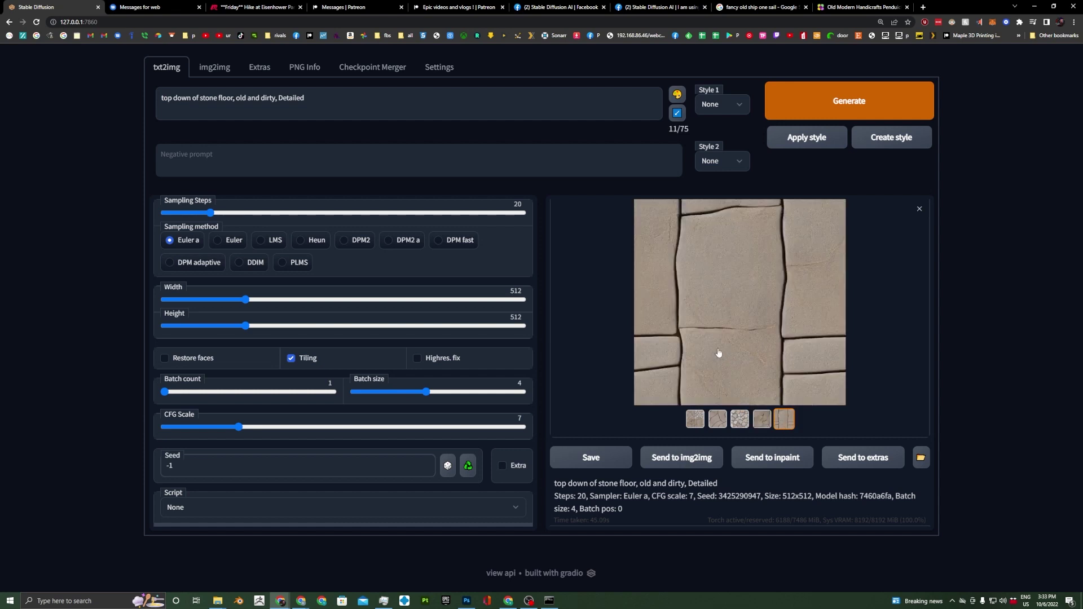
Step: Switch to the txt2img-images folder in File Explorer and open the 00153 stone floor PNG in Photoshop
key("alt+Tab")
key("alt+Tab")
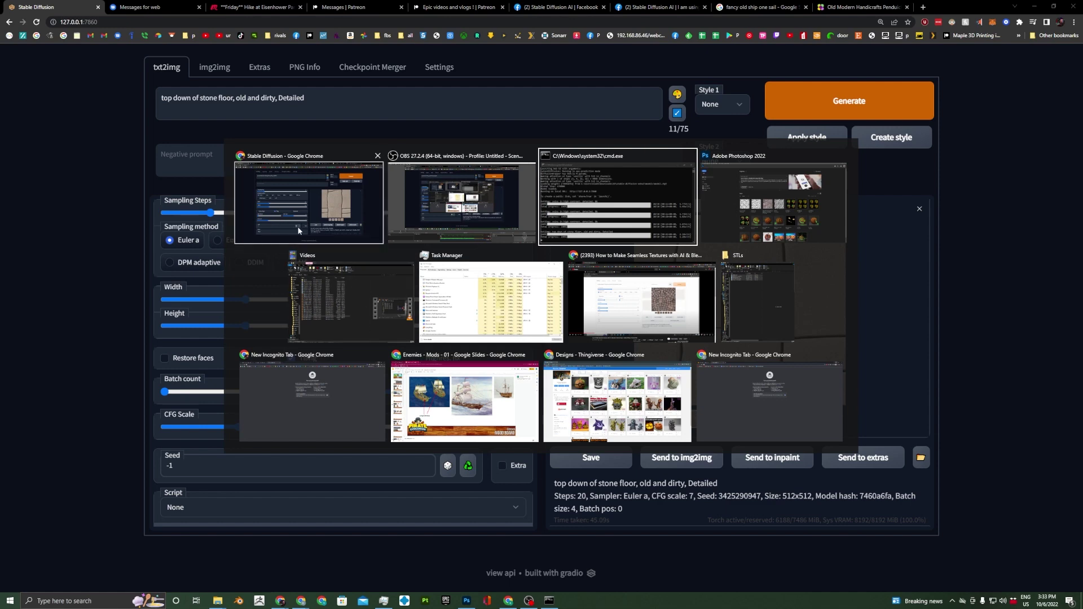
left_click(317, 270)
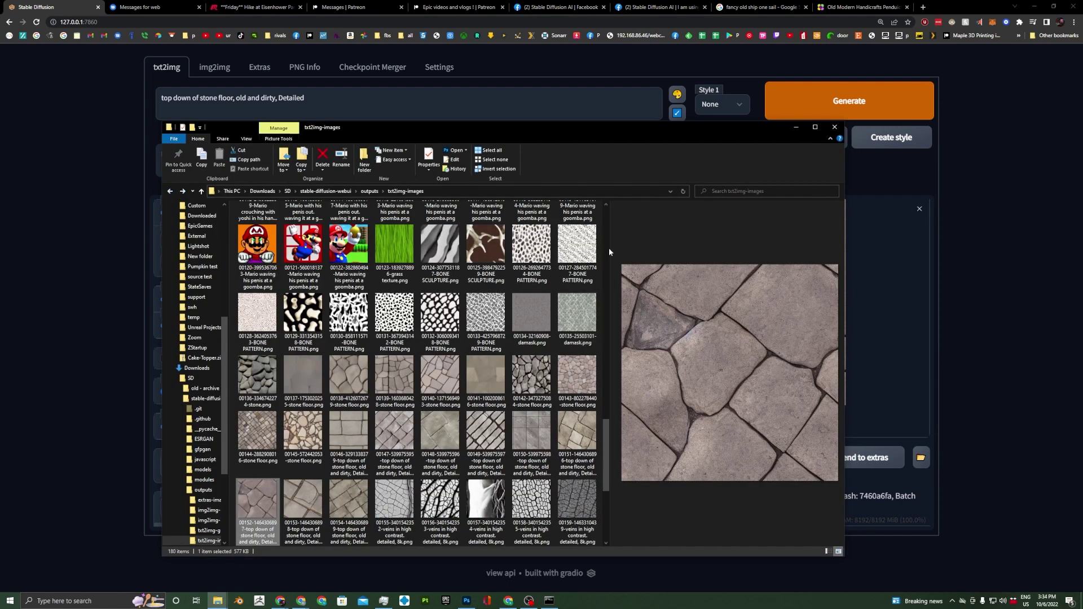
left_click_drag(607, 472, 604, 526)
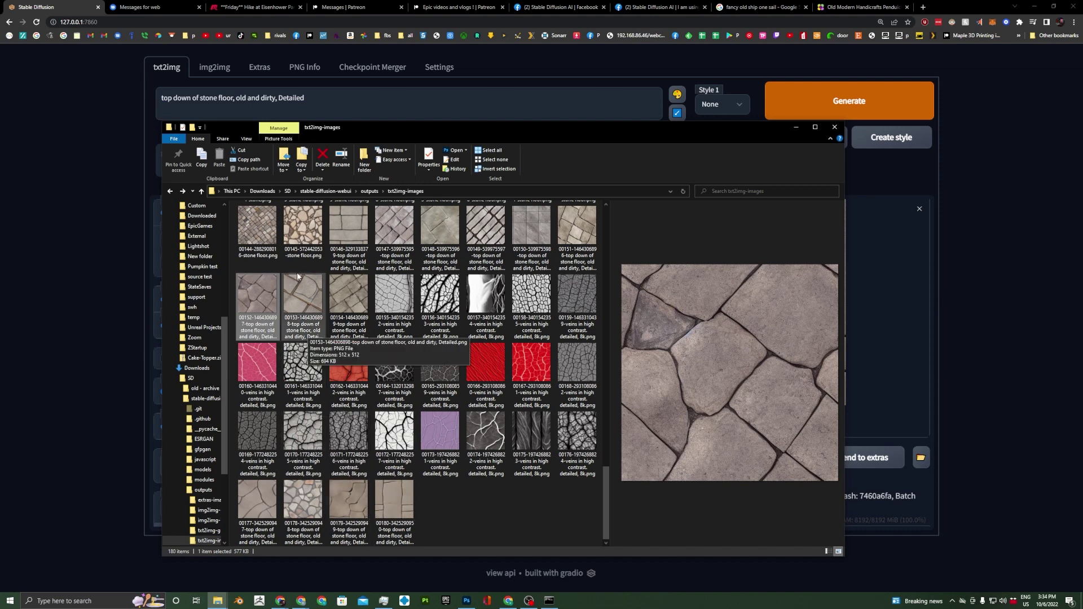
left_click(302, 295)
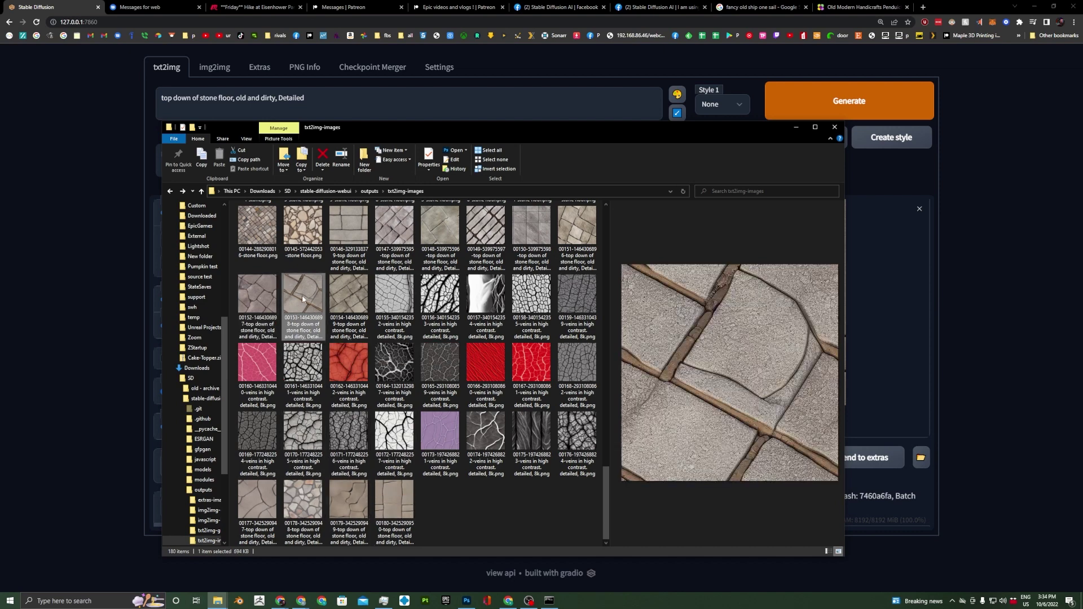
double_click(302, 295)
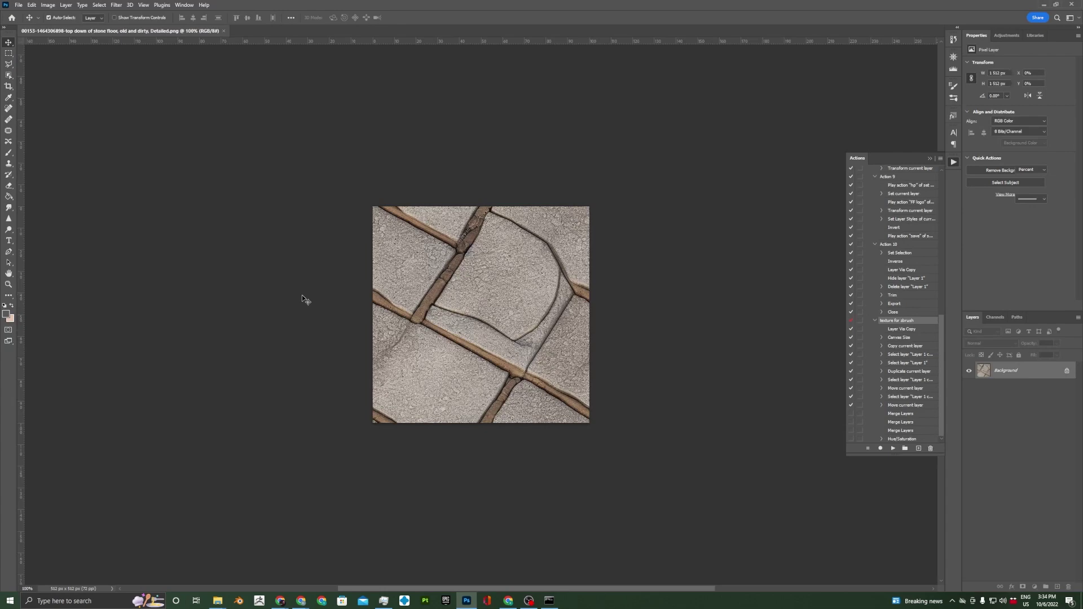
Step: Return to the txt2img-images folder and open the 00172 "veins in high contrast" PNG in Photoshop
key("alt+Tab")
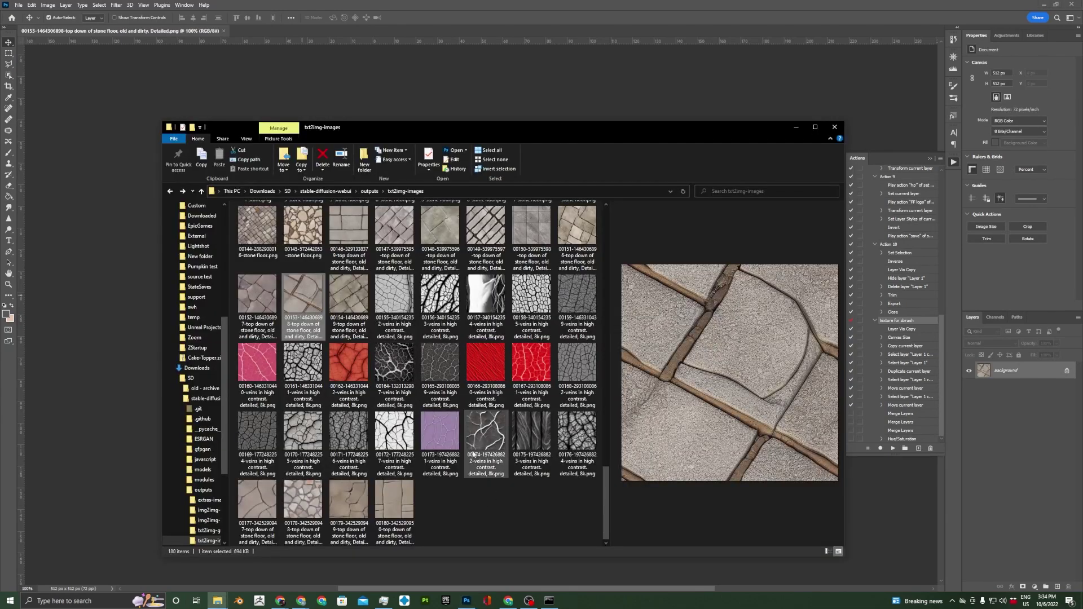
left_click(393, 440)
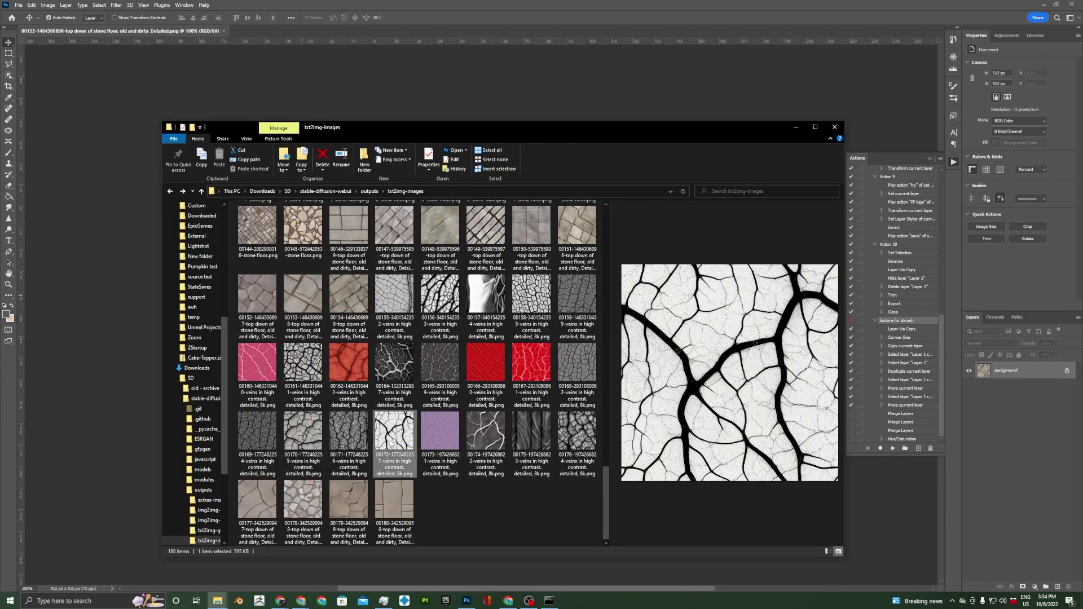
double_click(393, 441)
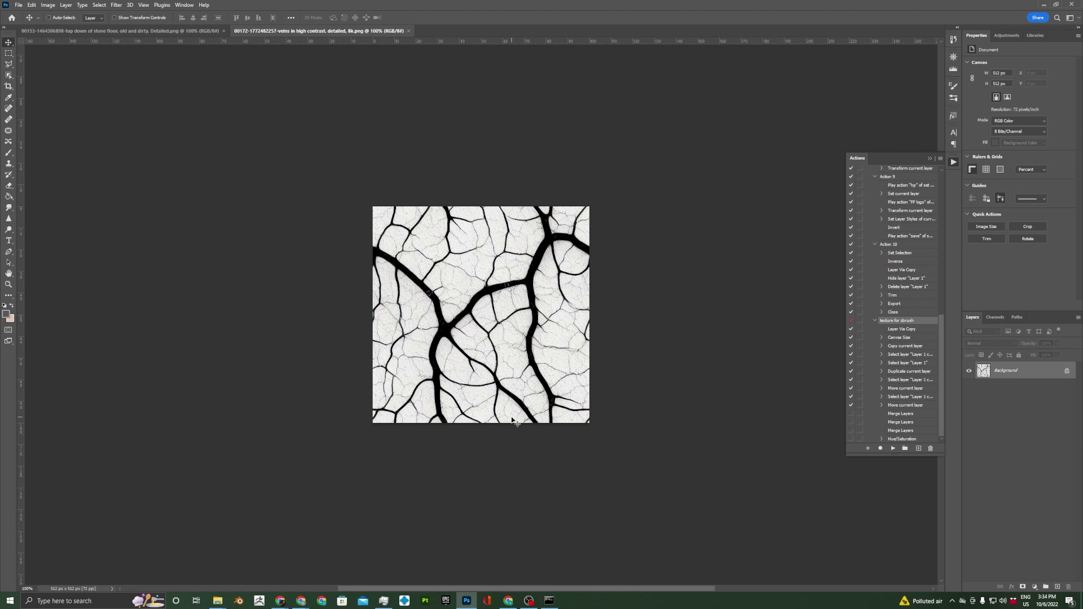
Step: Duplicate the veins background layer and enlarge the canvas to 200 percent in width and height, anchored at the upper-left corner
key("ctrl+j")
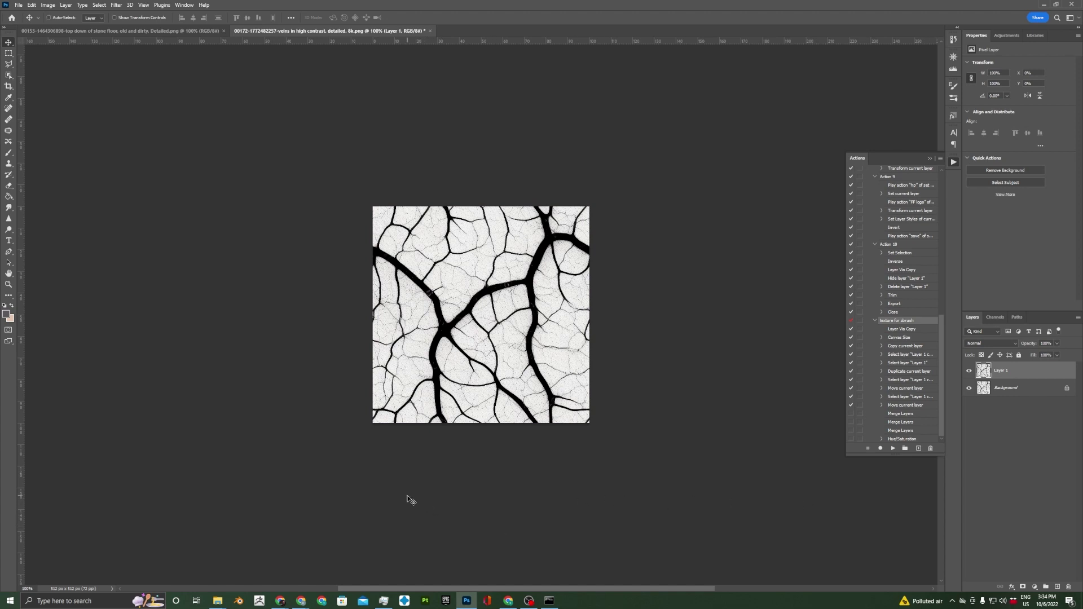
key("ctrl+alt+c")
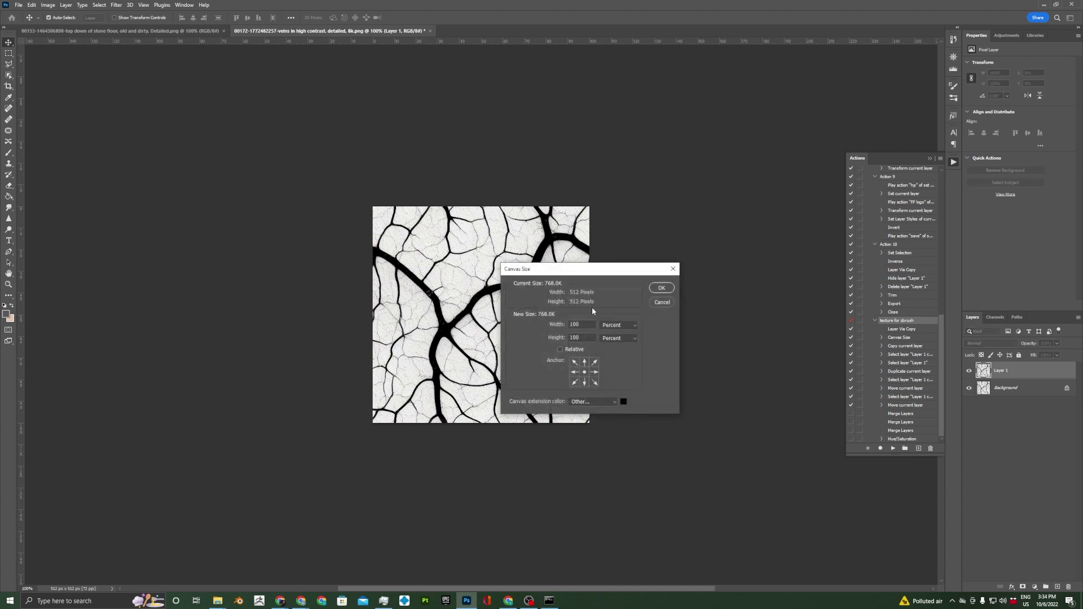
double_click(581, 325)
type("200")
key("Tab")
type("200")
left_click(575, 362)
left_click(662, 288)
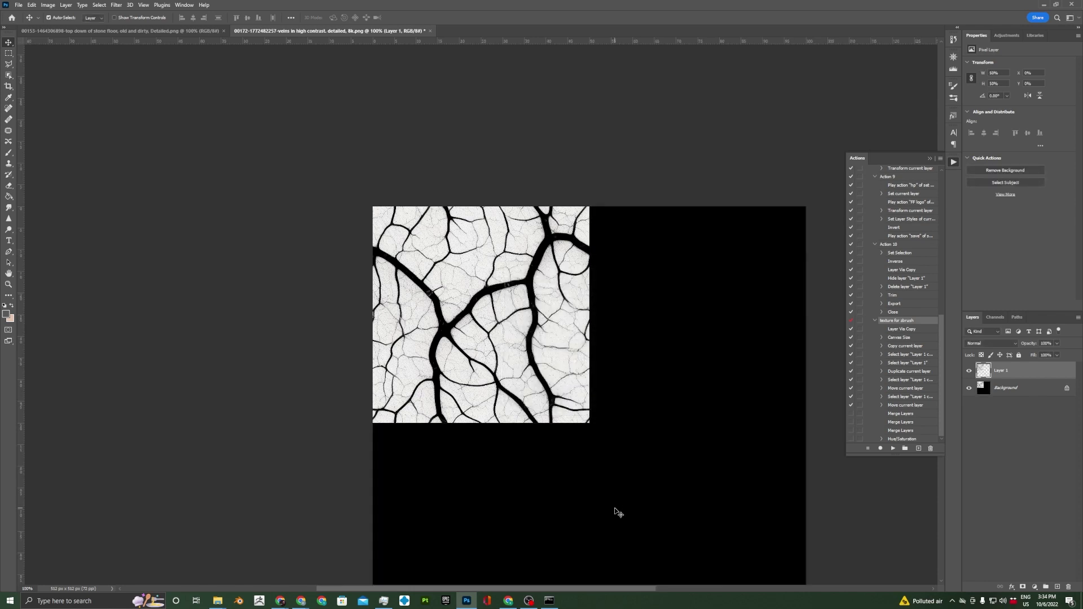
Step: Copy the vein tile into the empty space beside the original, align their edges, and merge the two tile layers
scroll(606, 480, "down", 1)
scroll(606, 481, "down", 1)
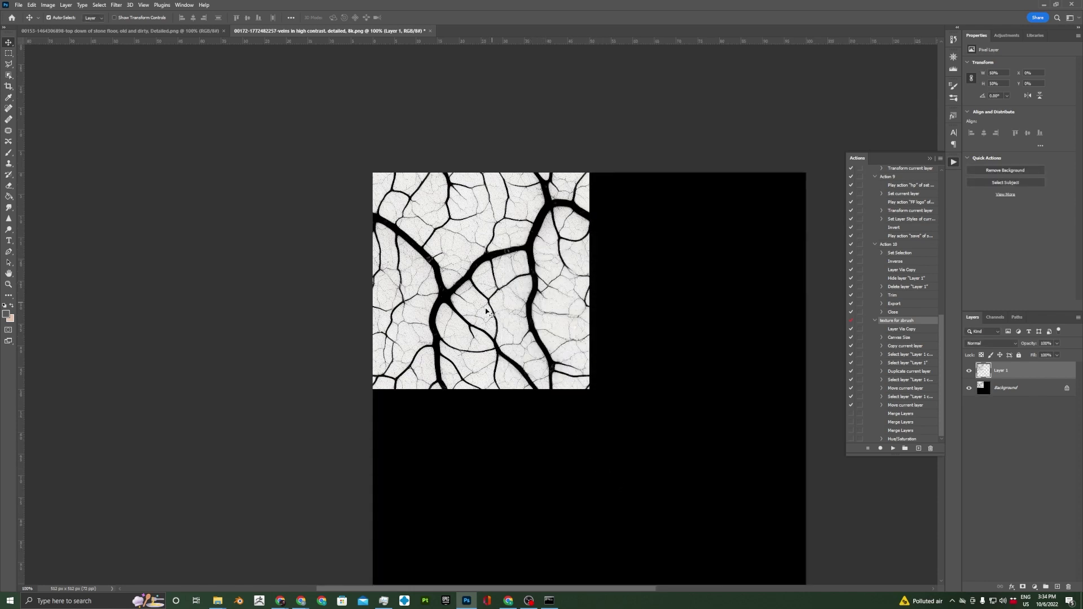
left_click_drag(478, 325, 690, 321, "alt")
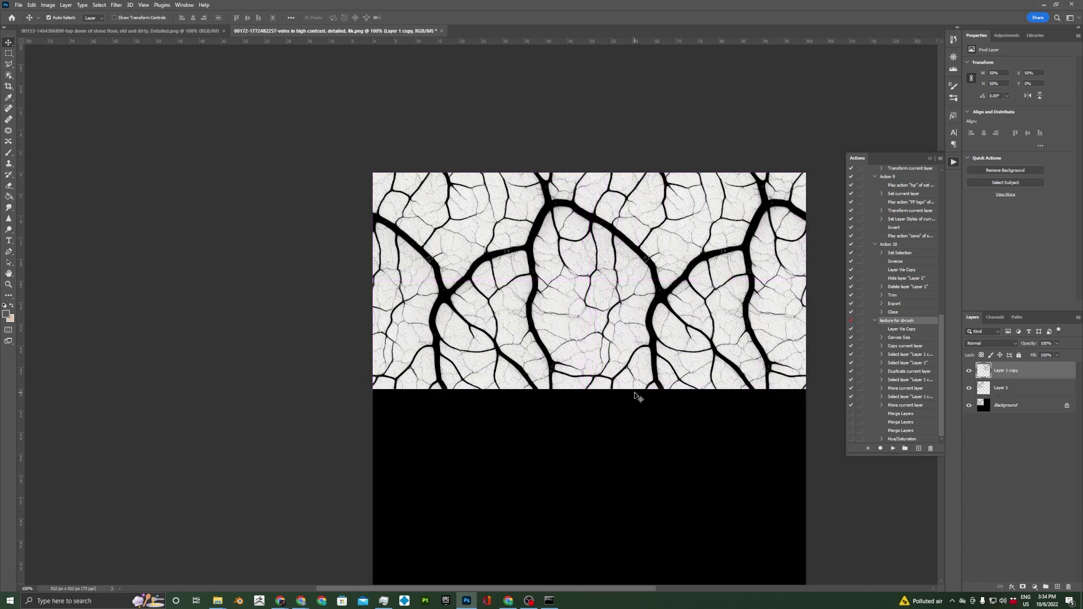
key("ctrl+e")
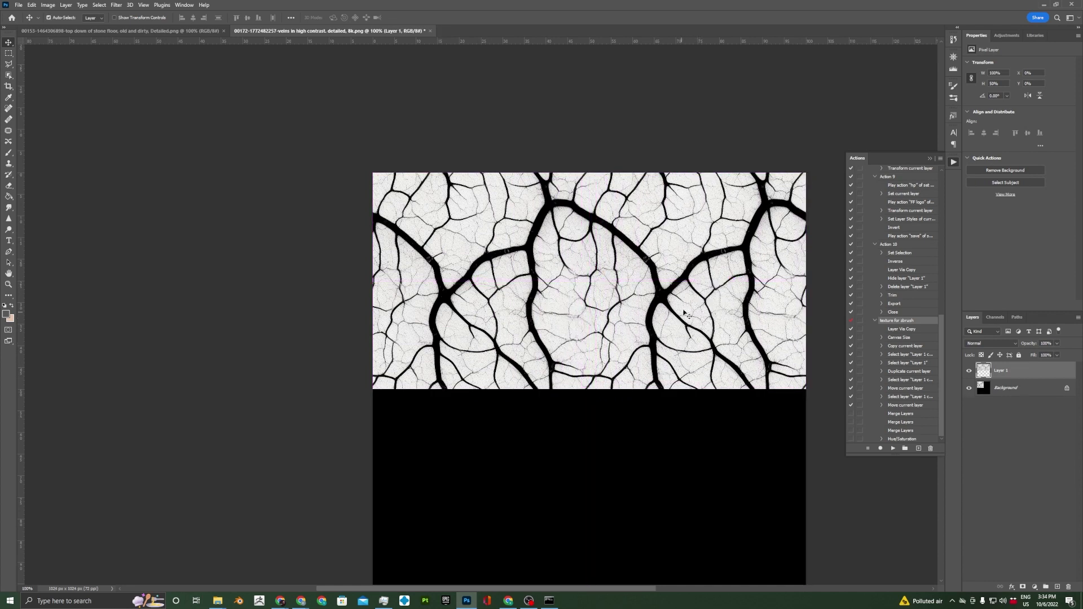
Step: Copy the merged row of vein tiles directly beneath itself to fill the canvas, and merge the two row layers
left_click_drag(715, 222, 709, 442, "alt")
key("ctrl+e")
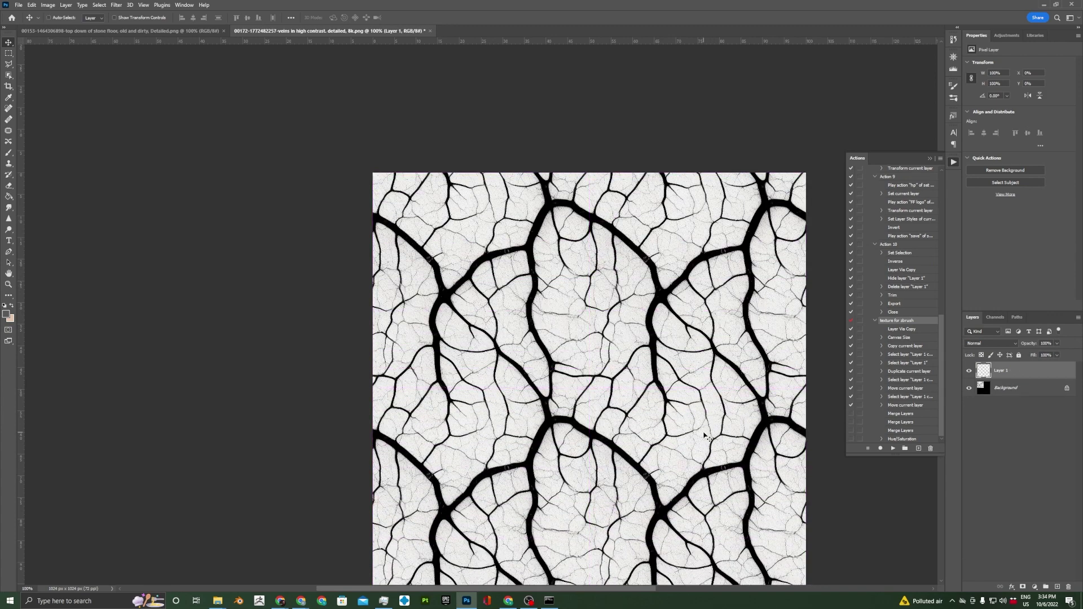
left_click_drag(641, 415, 570, 330)
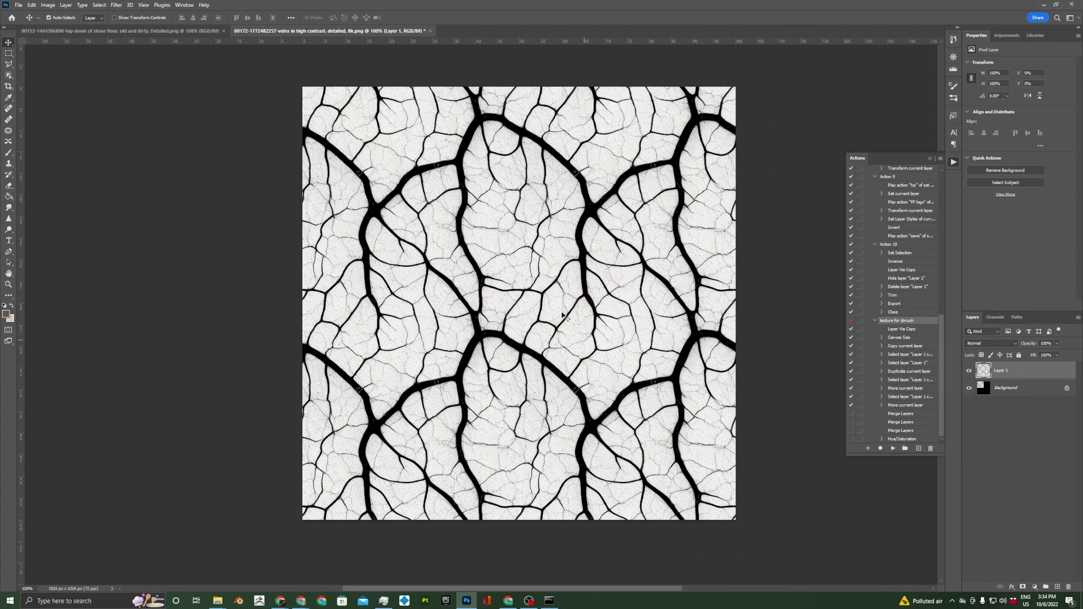
Step: Play the "texture for zbrush" action on the stone floor document, and return to the tiled veins document
left_click(183, 30)
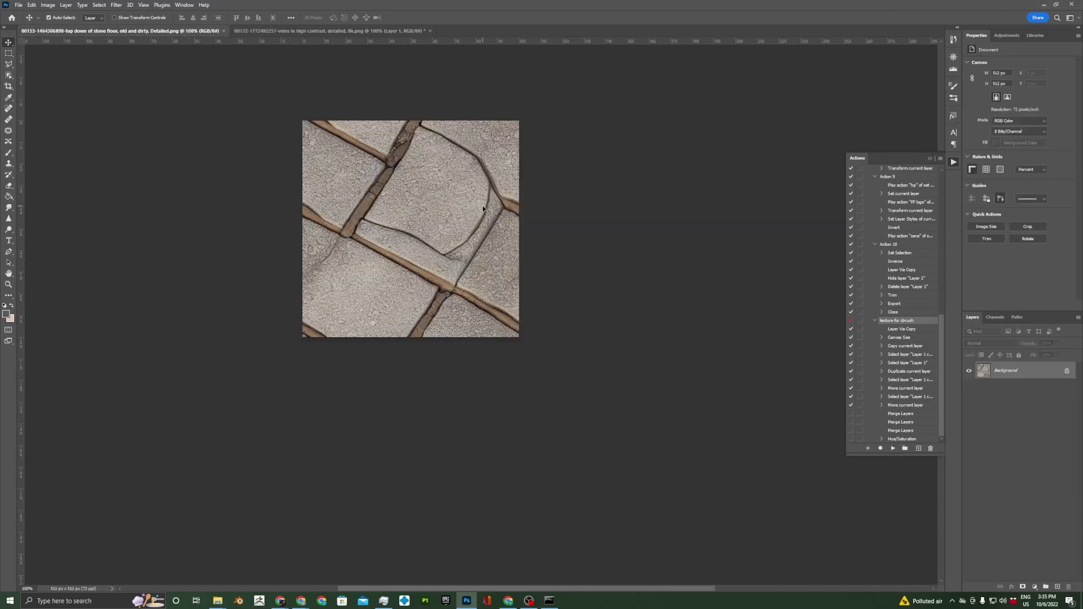
left_click_drag(374, 218, 420, 269)
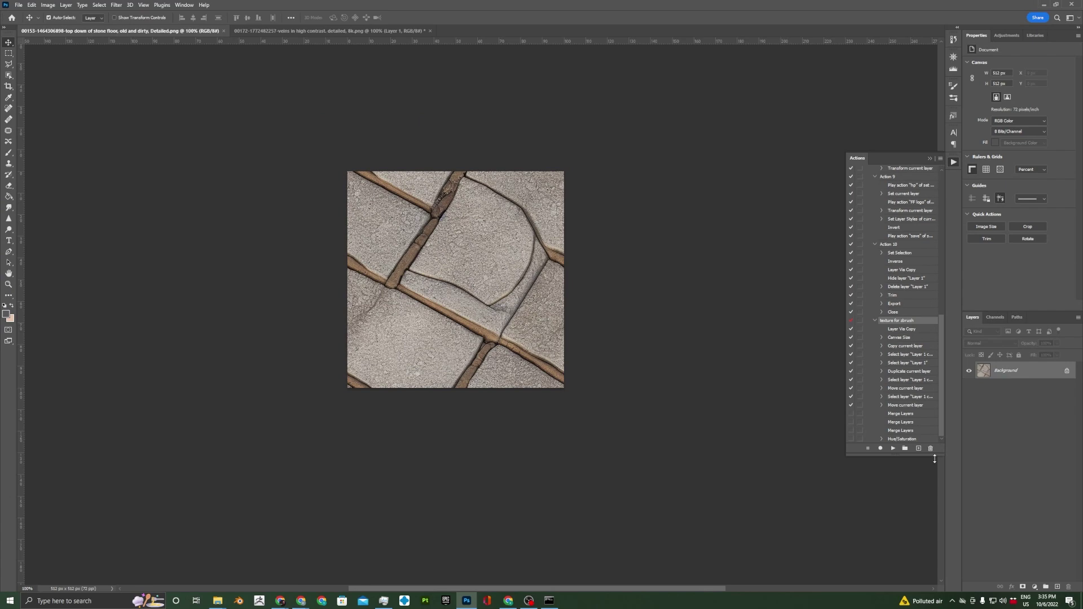
left_click(894, 448)
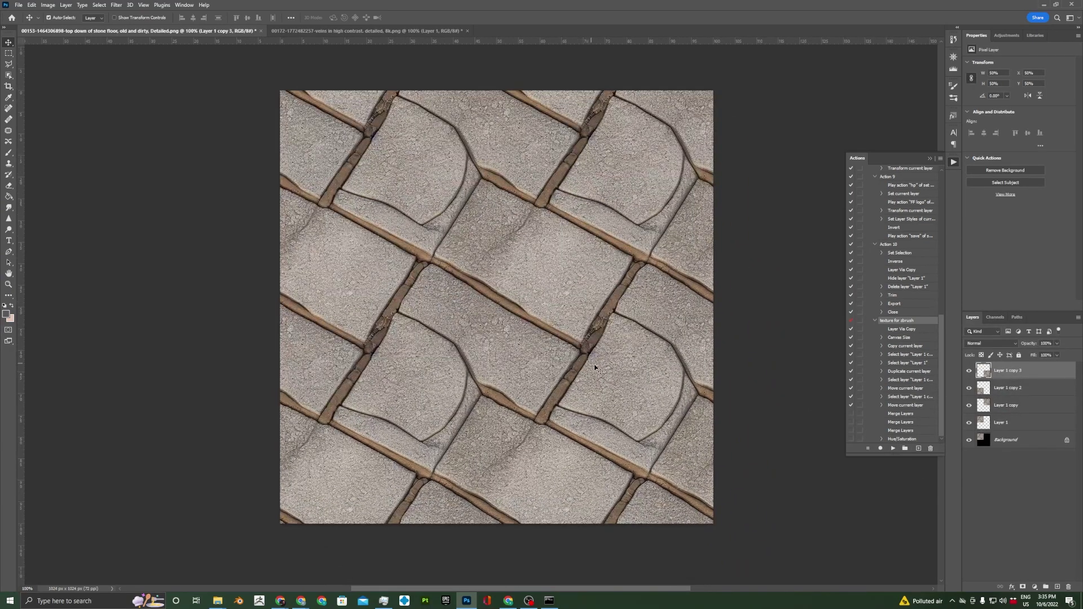
left_click(333, 32)
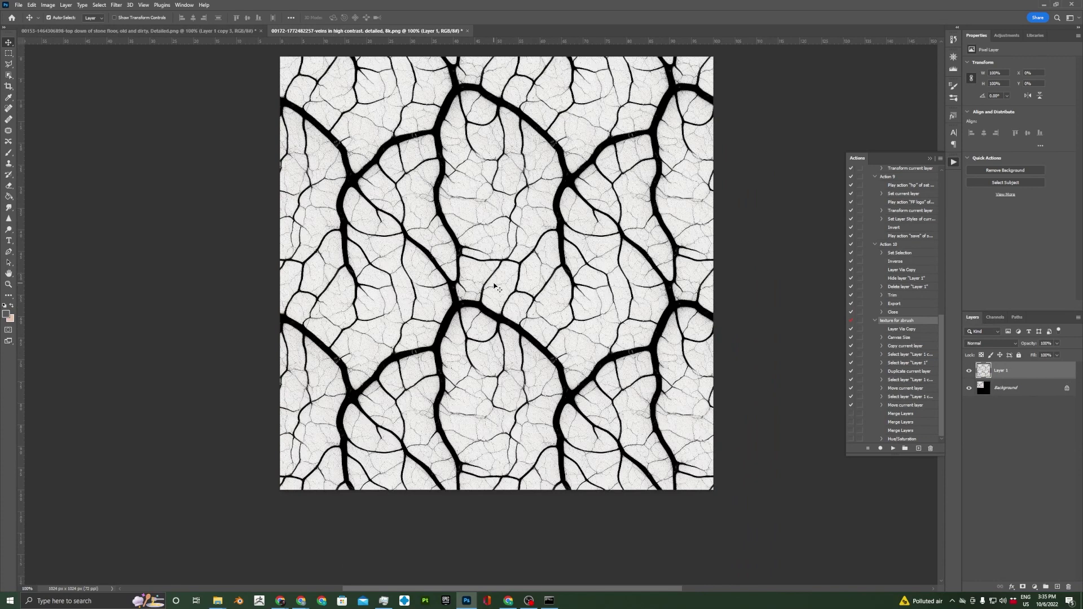
Step: Switch to the stone floor document and merge its four tile layers into one
left_click(223, 32)
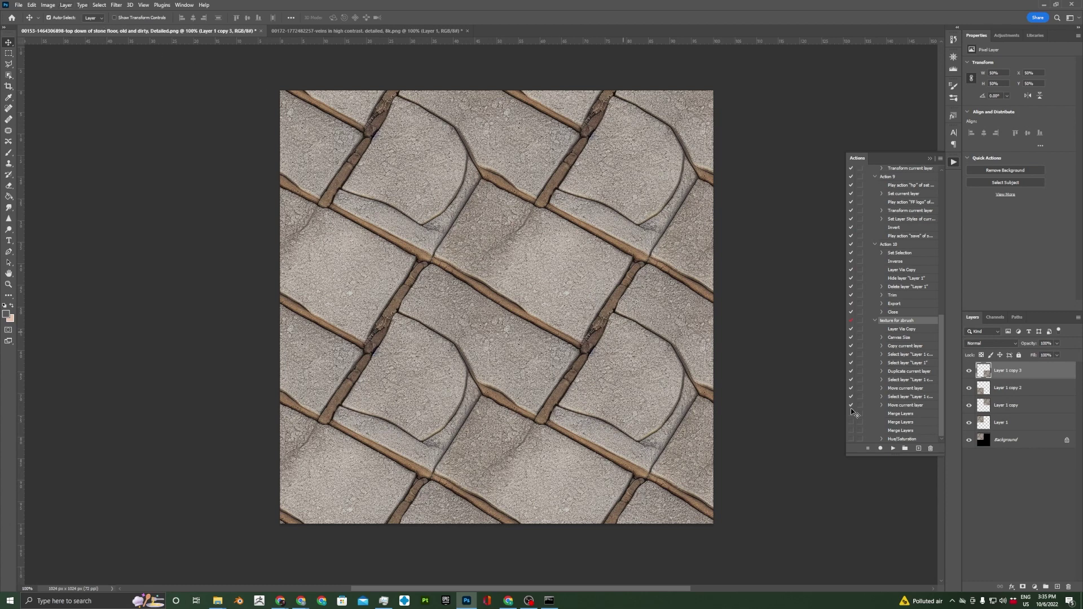
left_click(1024, 428, "shift")
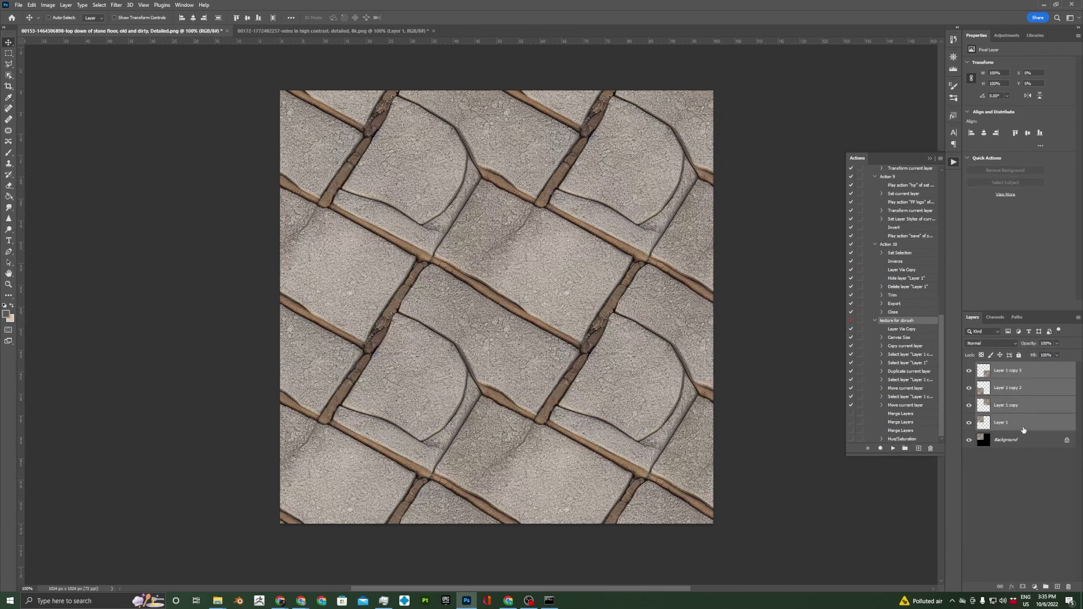
key("ctrl+e")
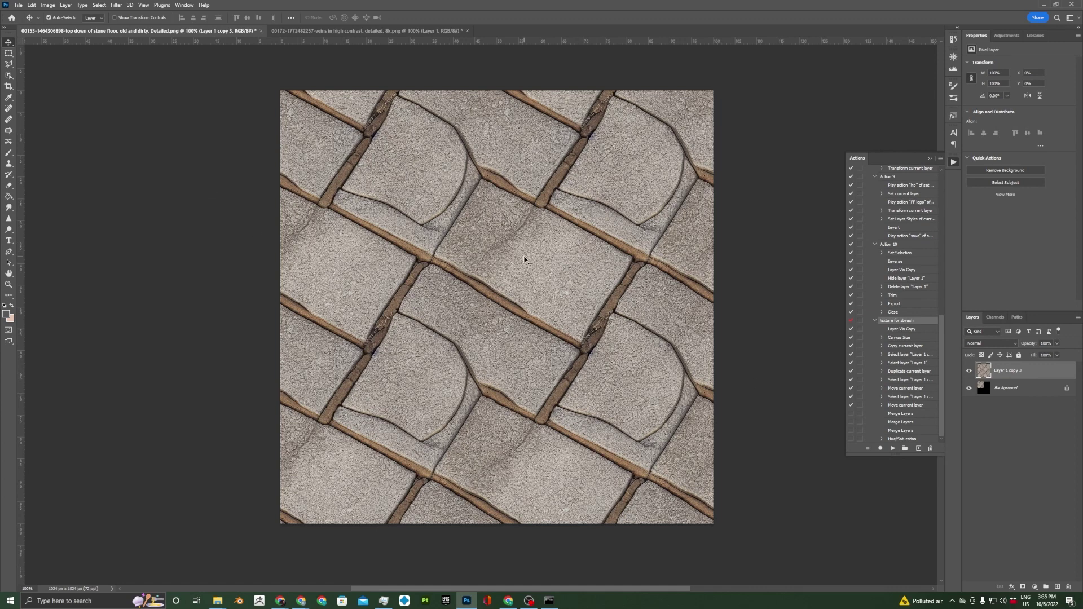
Step: Raise the contrast of the merged stone floor layer with Levels, using input black 56 and input white 213
key("ctrl+l")
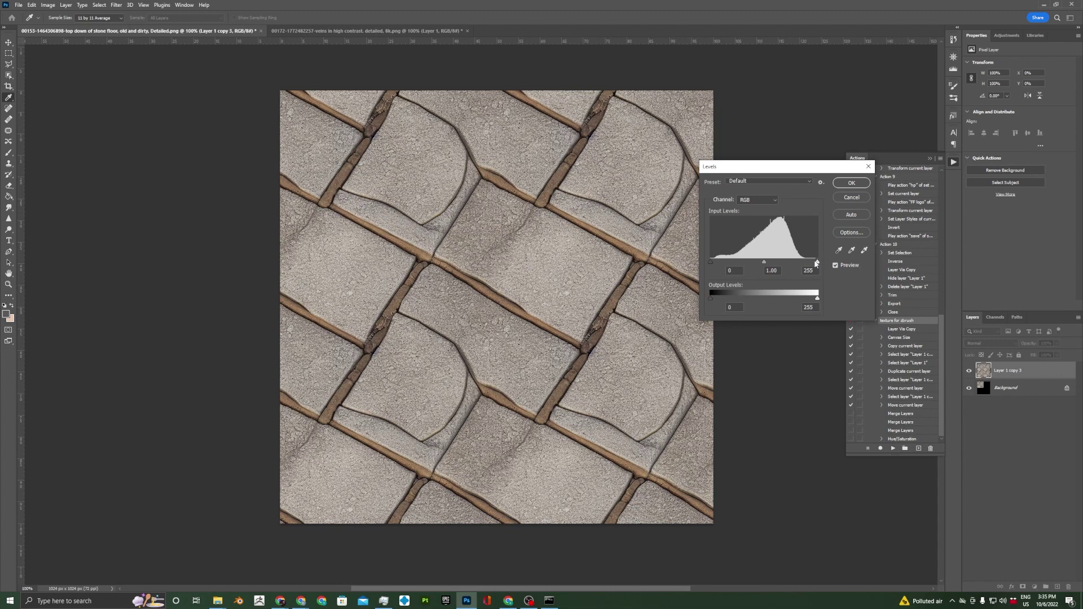
left_click_drag(817, 262, 801, 261)
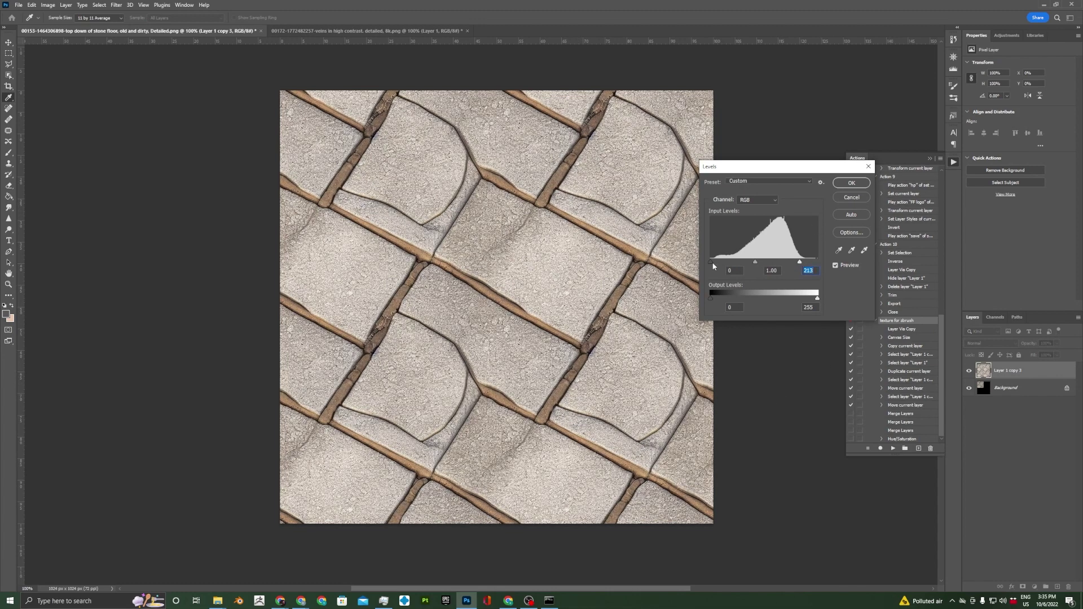
left_click_drag(710, 263, 737, 265)
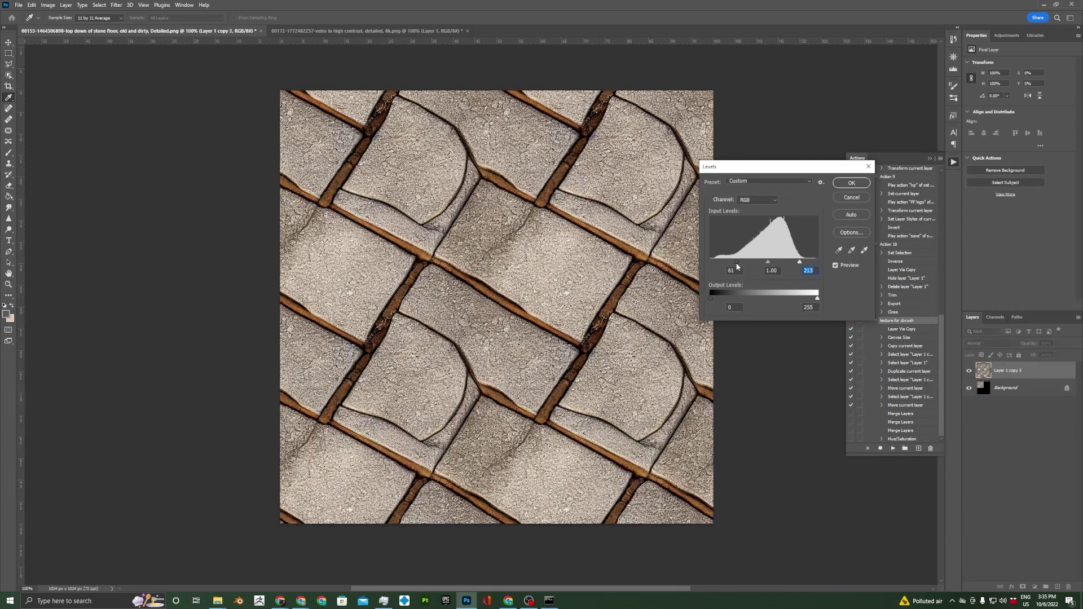
left_click(868, 185)
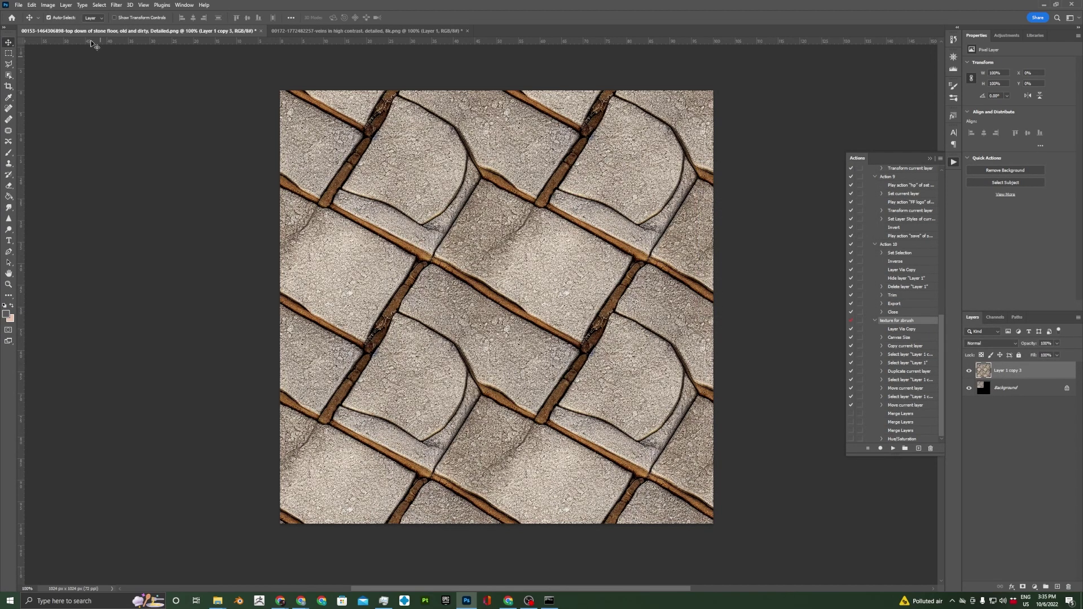
Step: Convert the stone floor document to Grayscale mode, flattening its layers
left_click(36, 4)
mouse_move(47, 5)
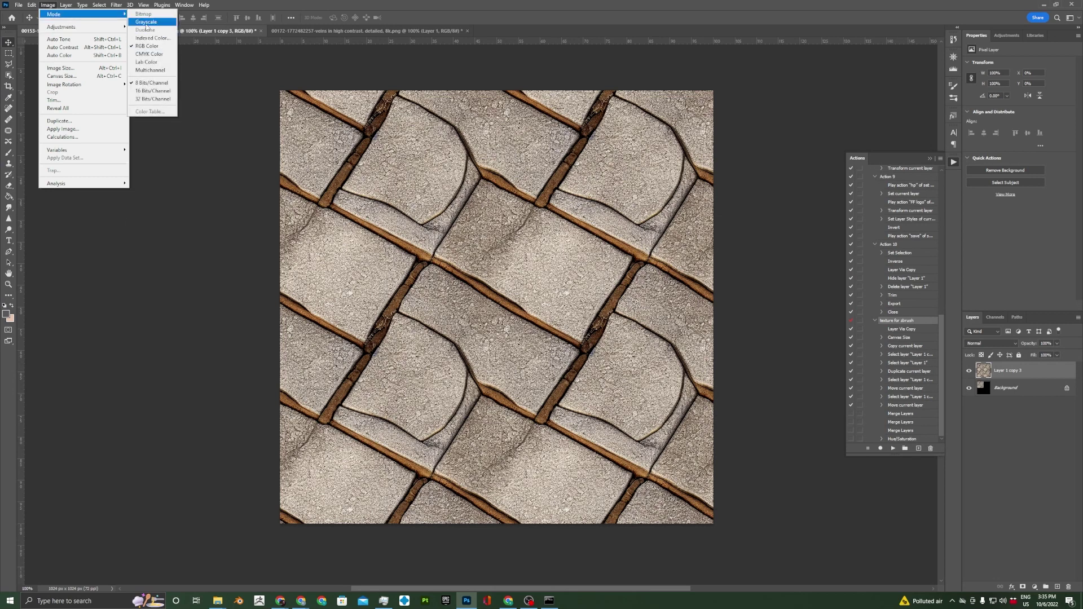
left_click(146, 22)
left_click(498, 219)
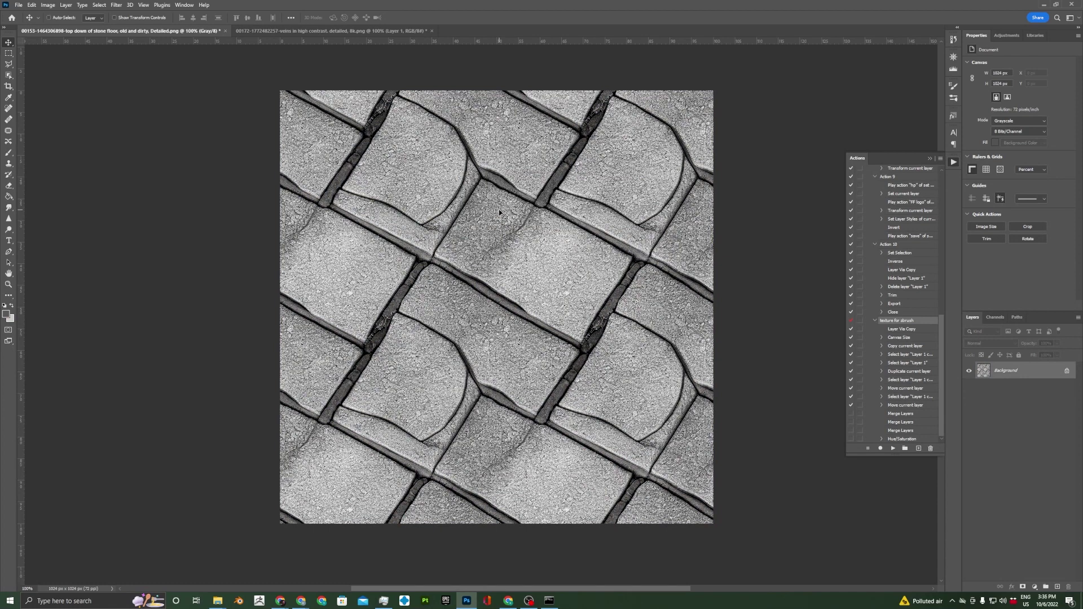
Step: Strengthen the grayscale stone floor's contrast with Levels, using input black 72, midtone 2.18 and input white 193
key("ctrl+l")
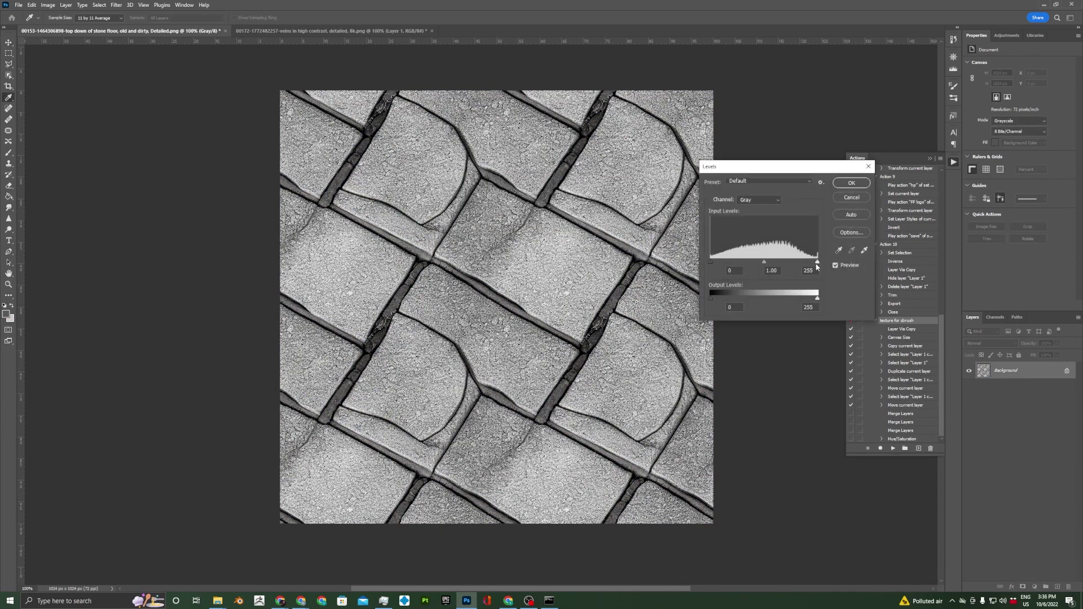
left_click_drag(817, 262, 796, 264)
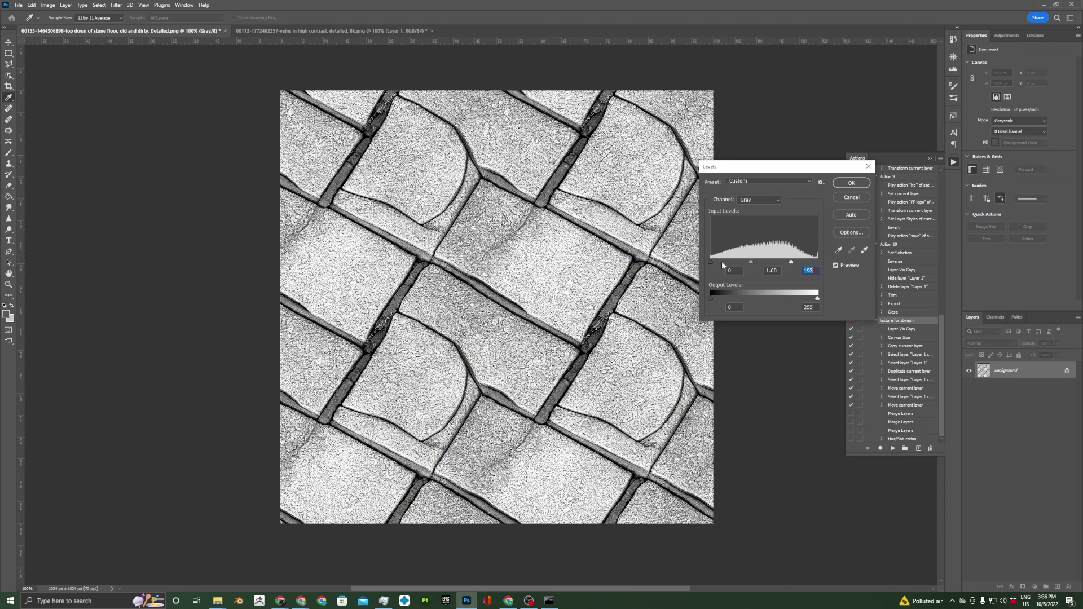
left_click_drag(715, 265, 753, 263)
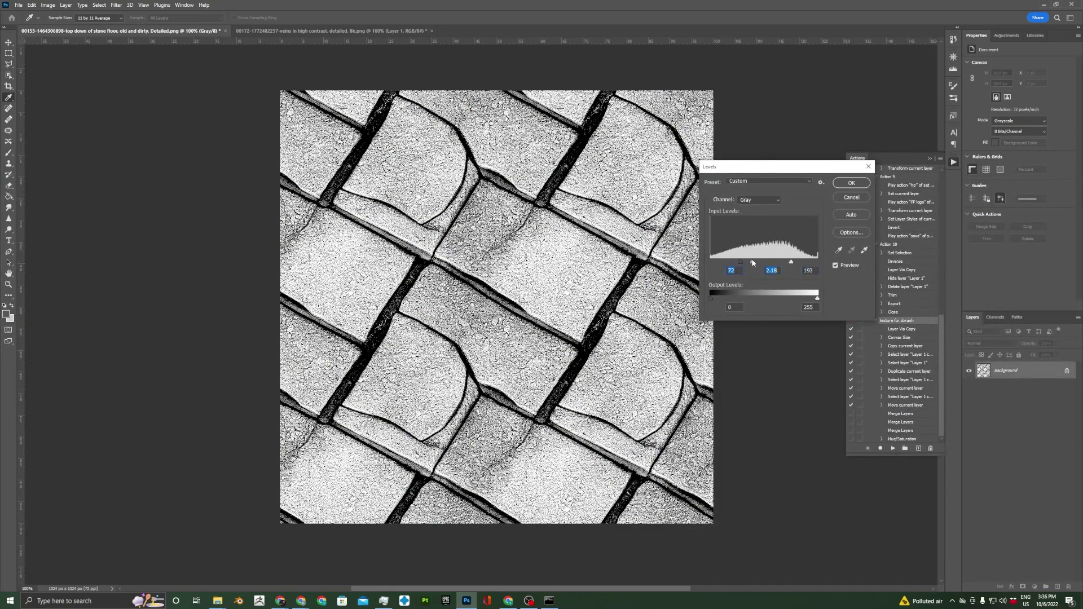
left_click(844, 184)
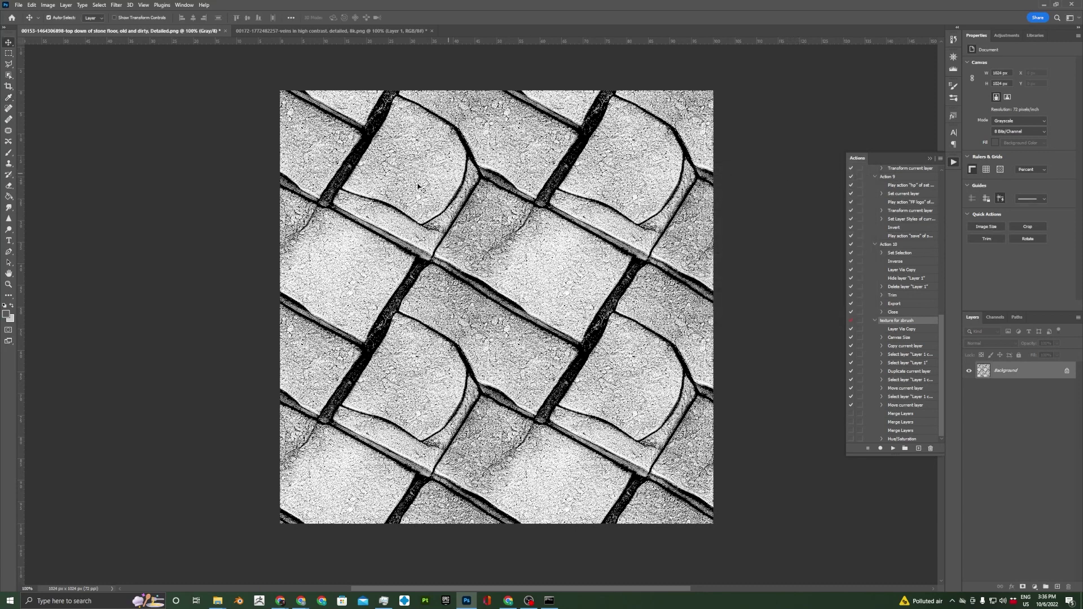
Step: Duplicate the grayscale background layer and apply a light Field Blur of a few pixels to the copy
left_click(117, 5)
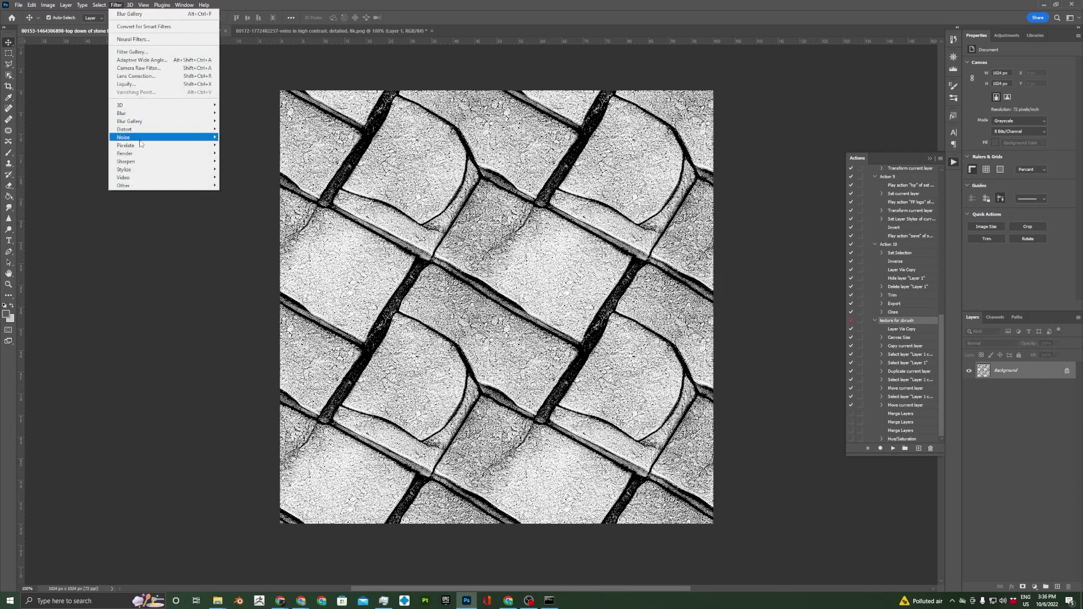
left_click(814, 373)
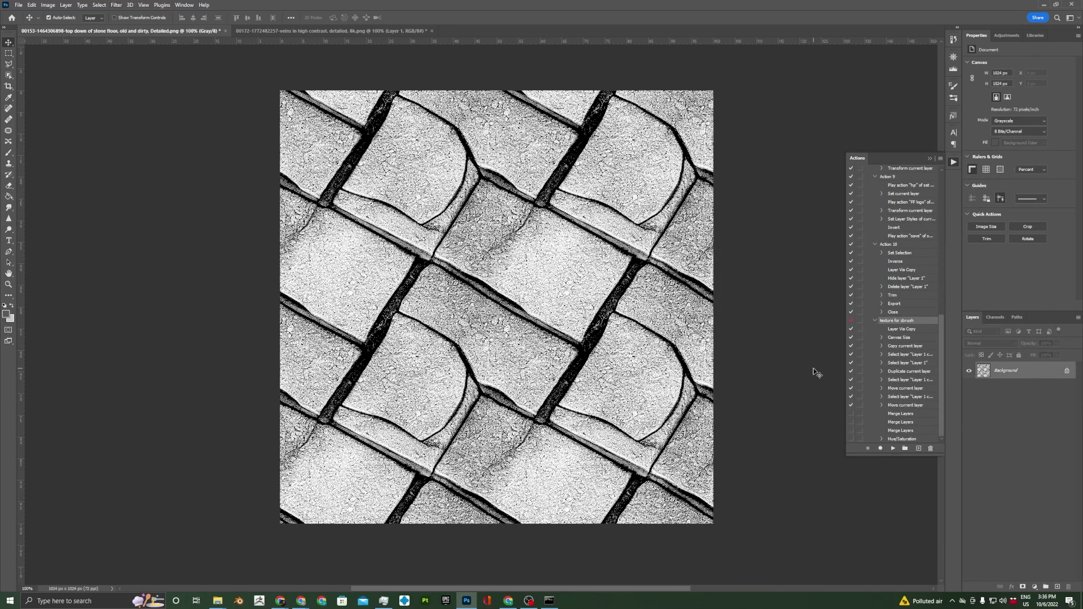
key("ctrl+j")
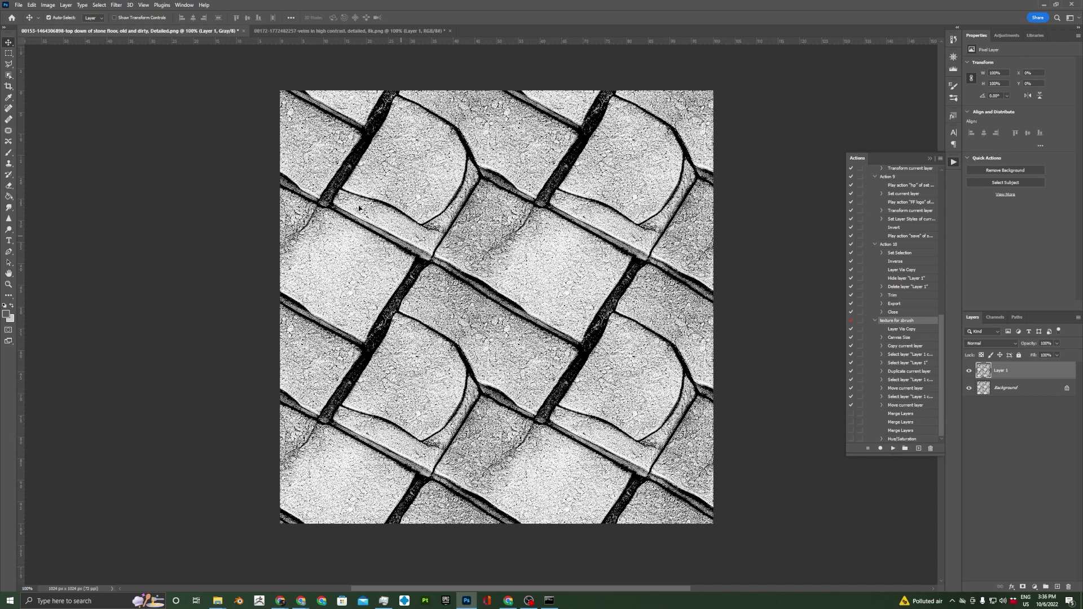
left_click(116, 6)
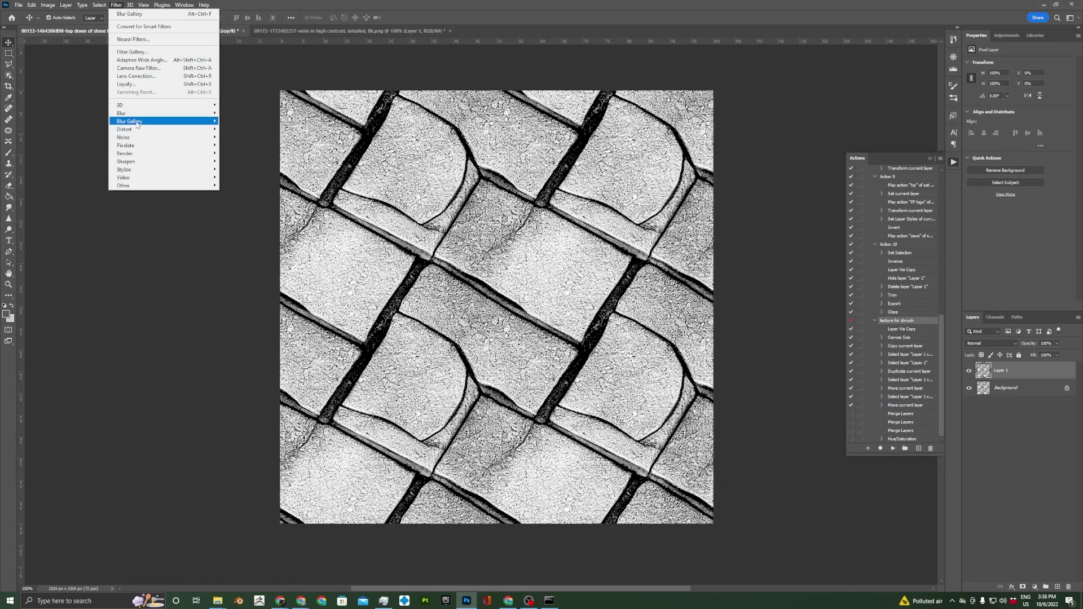
mouse_move(138, 121)
left_click(237, 121)
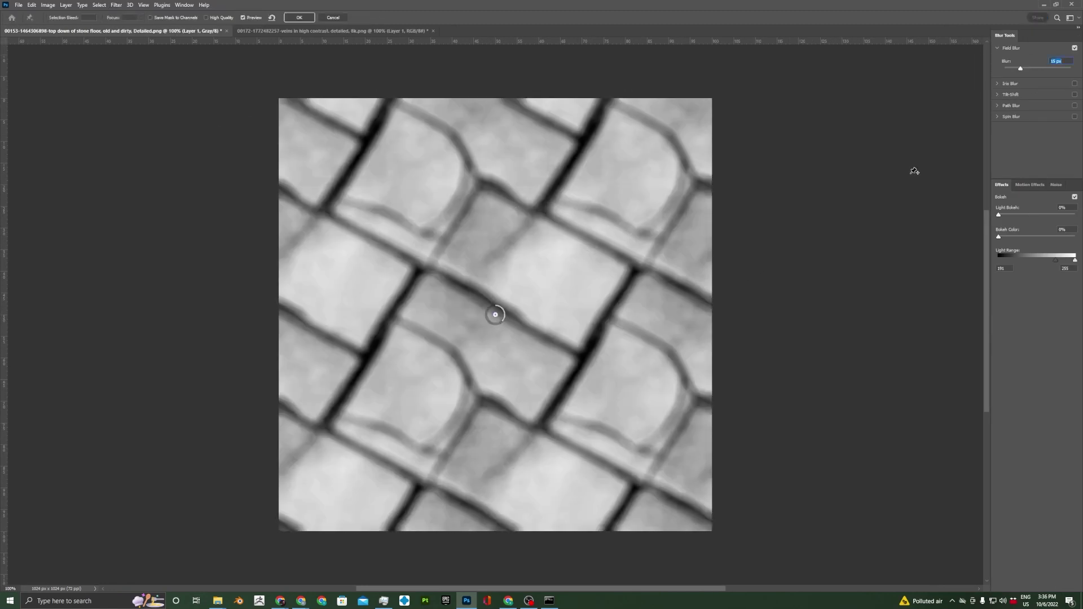
left_click_drag(1020, 70, 1013, 69)
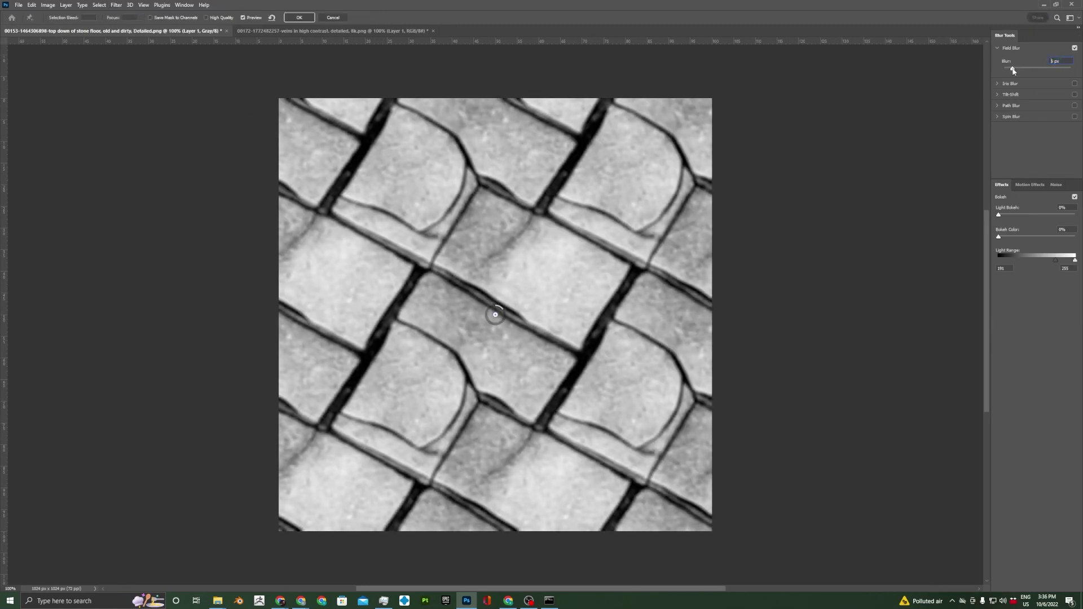
left_click_drag(495, 308, 509, 309)
left_click_drag(1013, 71, 1015, 72)
left_click(298, 18)
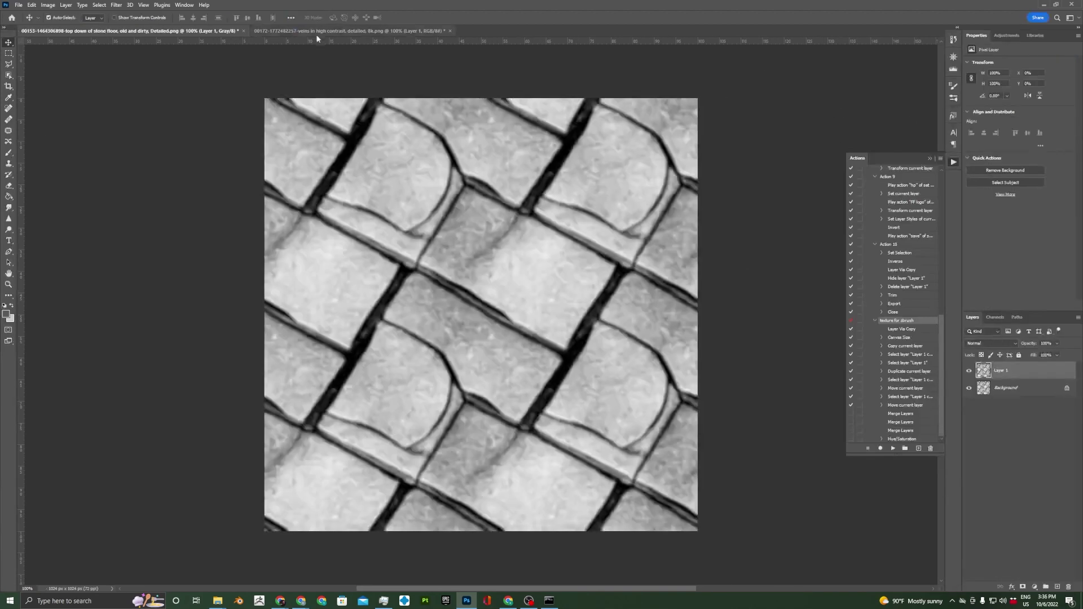
Step: Save the stone floor document in the Documents folder as "stone floor v2.psd"
key("ctrl+shift+s")
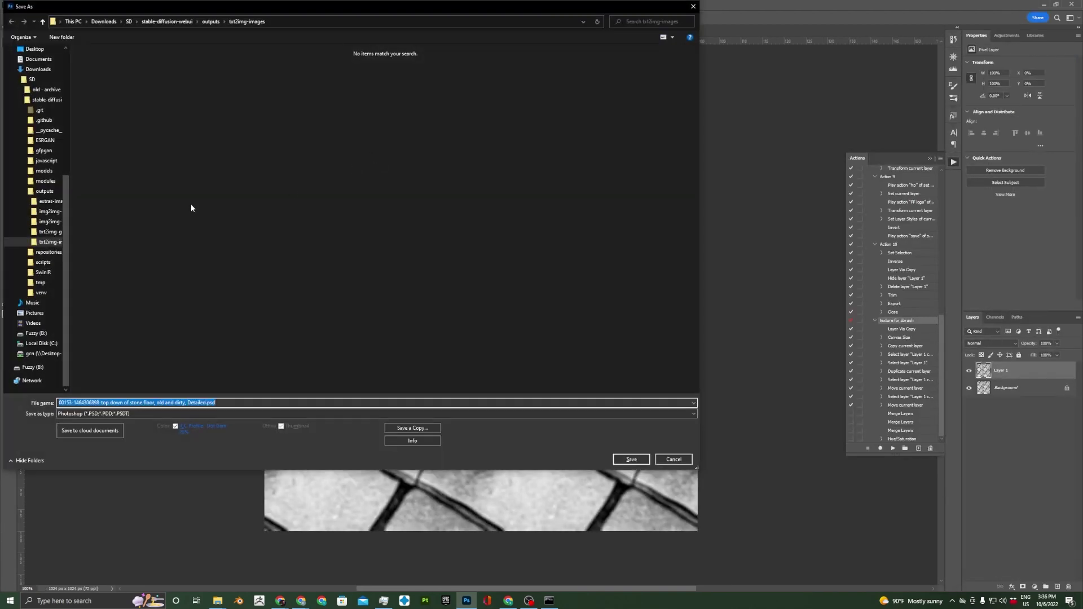
left_click(40, 60)
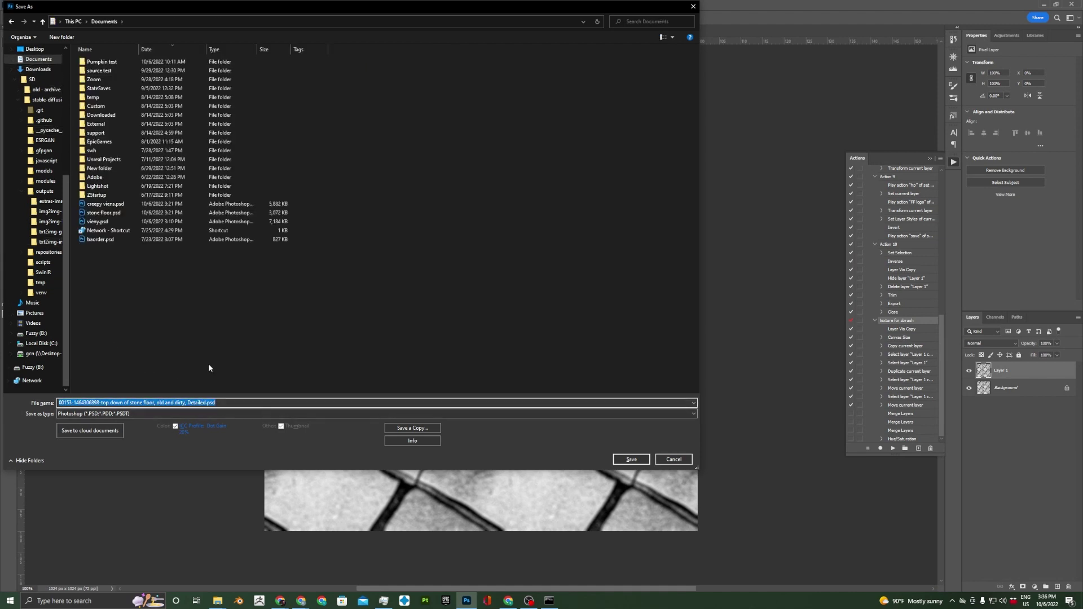
type("stone floo")
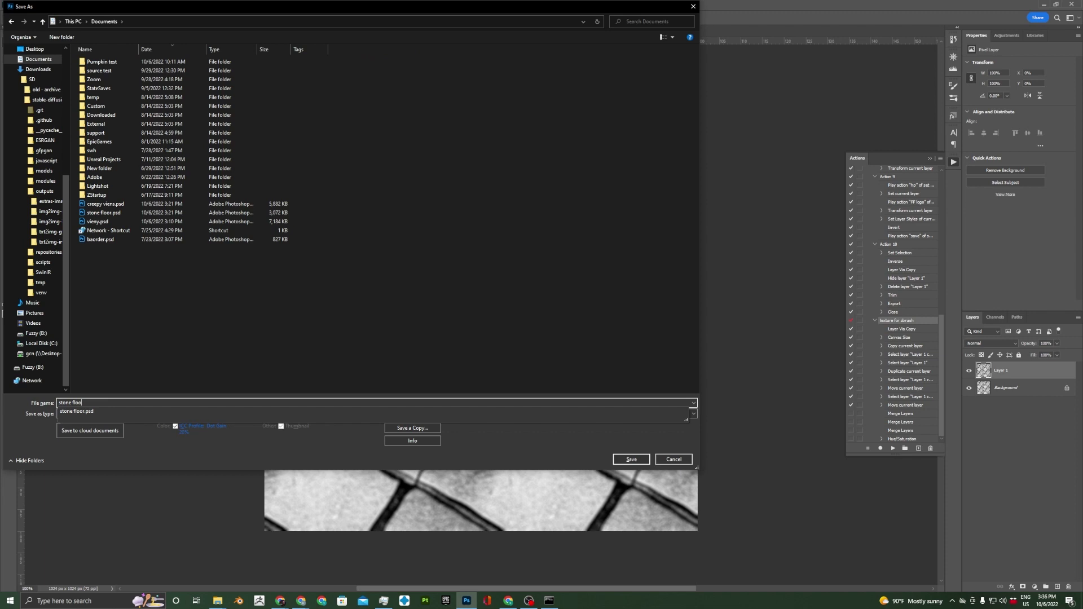
type("r v2")
key("Return")
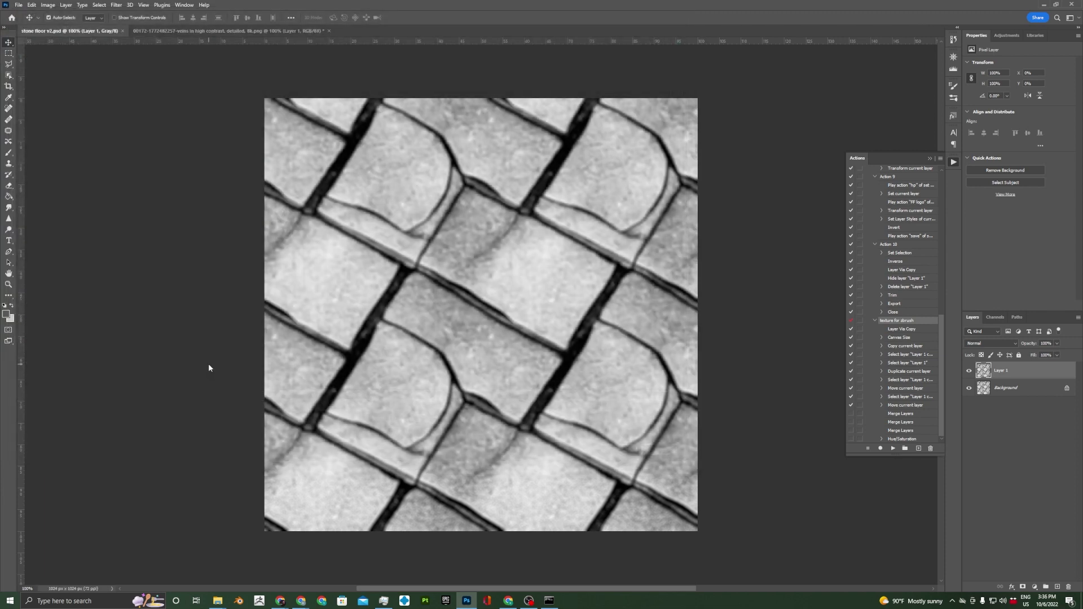
Step: Save the tiled veins document in the Documents folder as "veins in high contrast, detailed, 8k.psd", removing the number prefix from its name
left_click(209, 31)
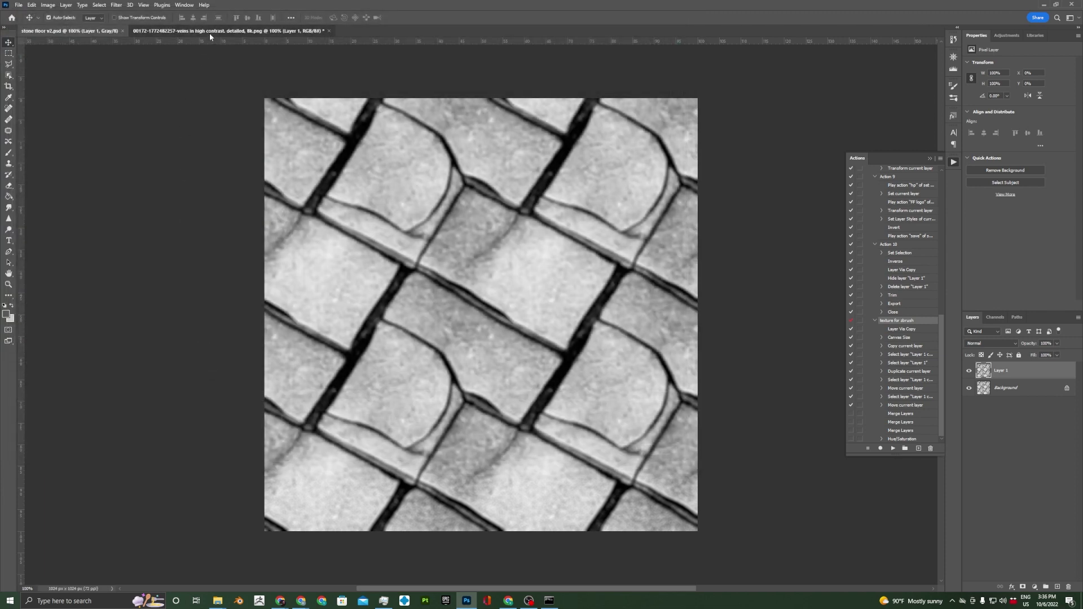
key("ctrl+shift+s")
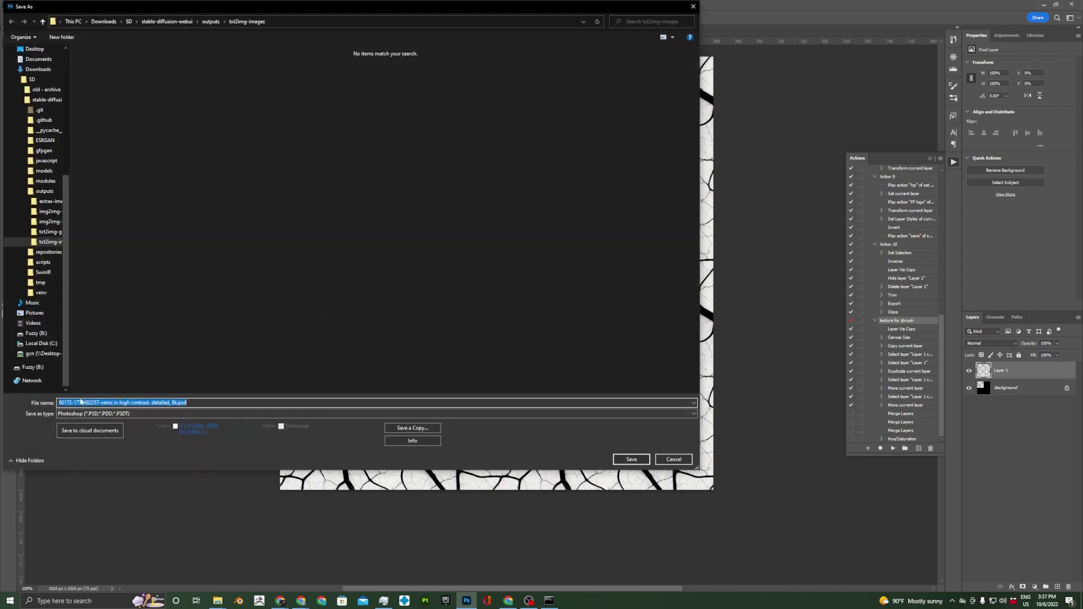
left_click(99, 403)
key("shift+Home")
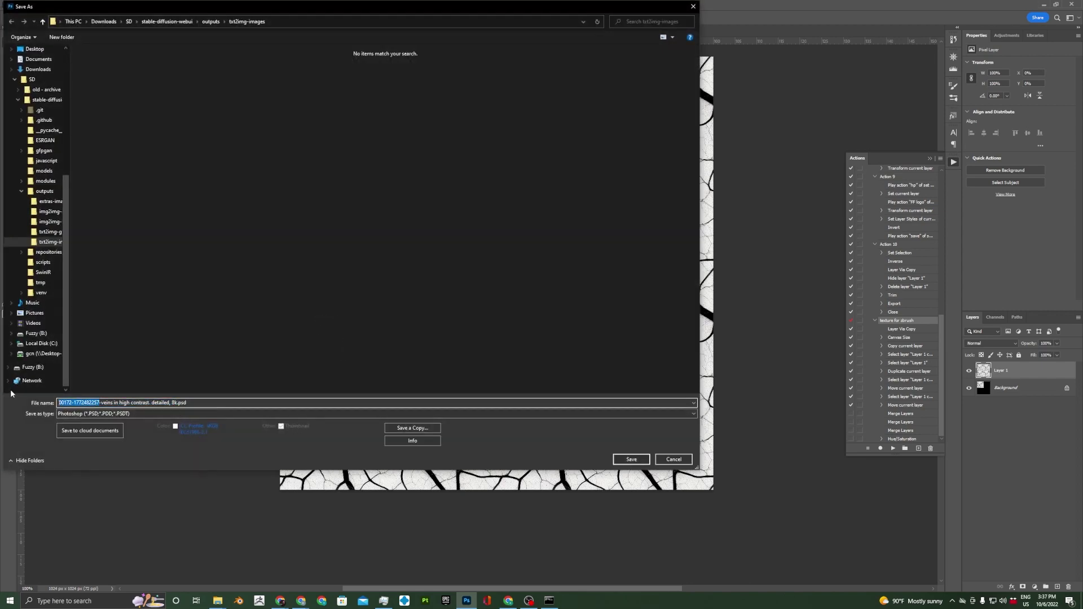
key("Delete")
key("Delete")
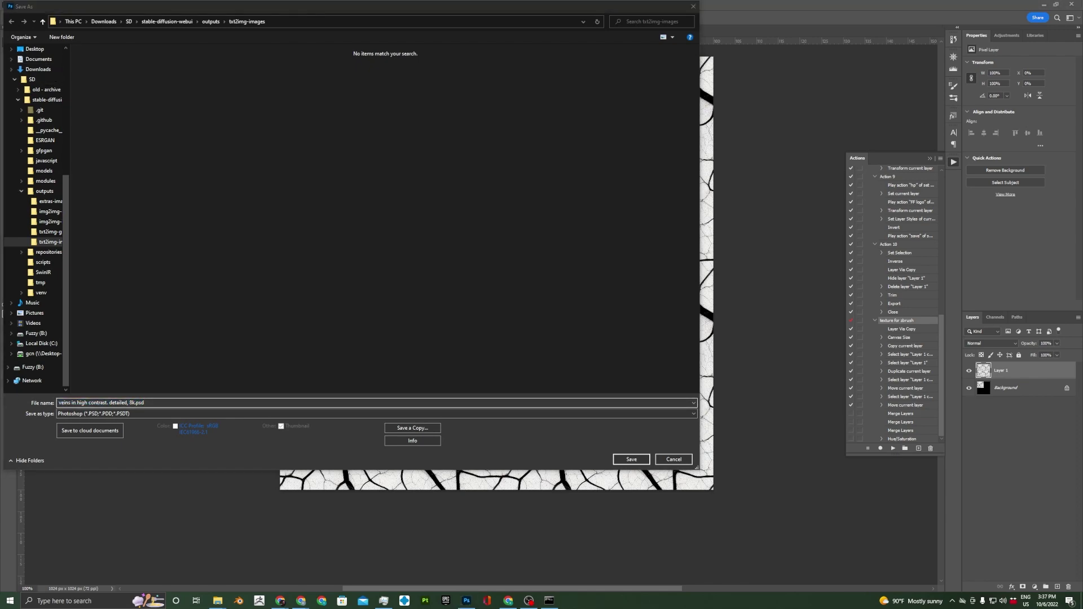
left_click(39, 59)
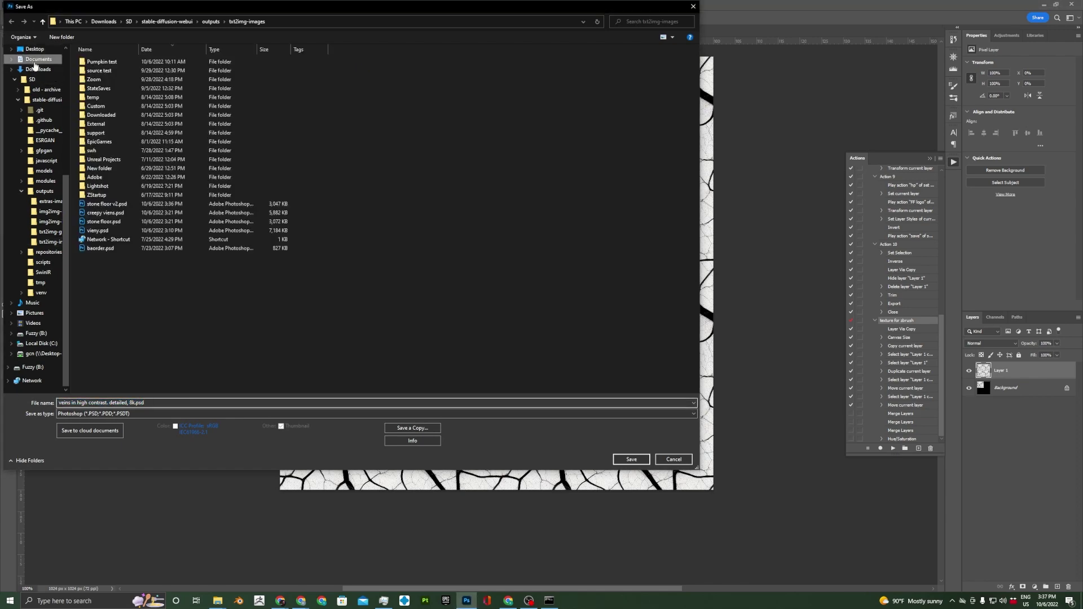
left_click(632, 459)
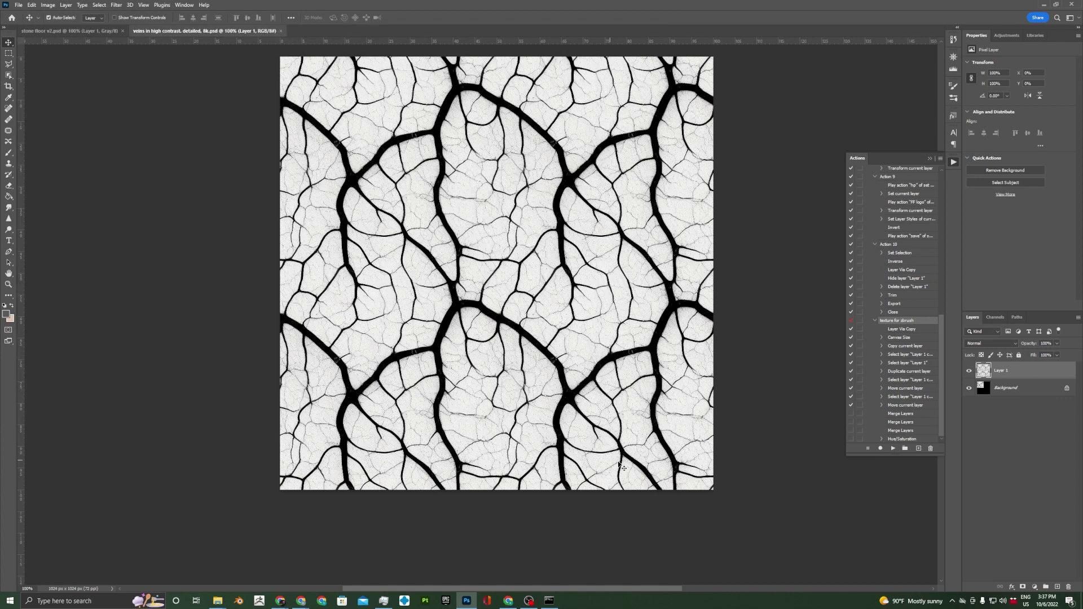
Step: Switch to ZBrush, open the DynaMesh_Sphere_32 project and subdivide the sphere to level 6
left_click(261, 600)
left_click_drag(276, 566, 278, 534)
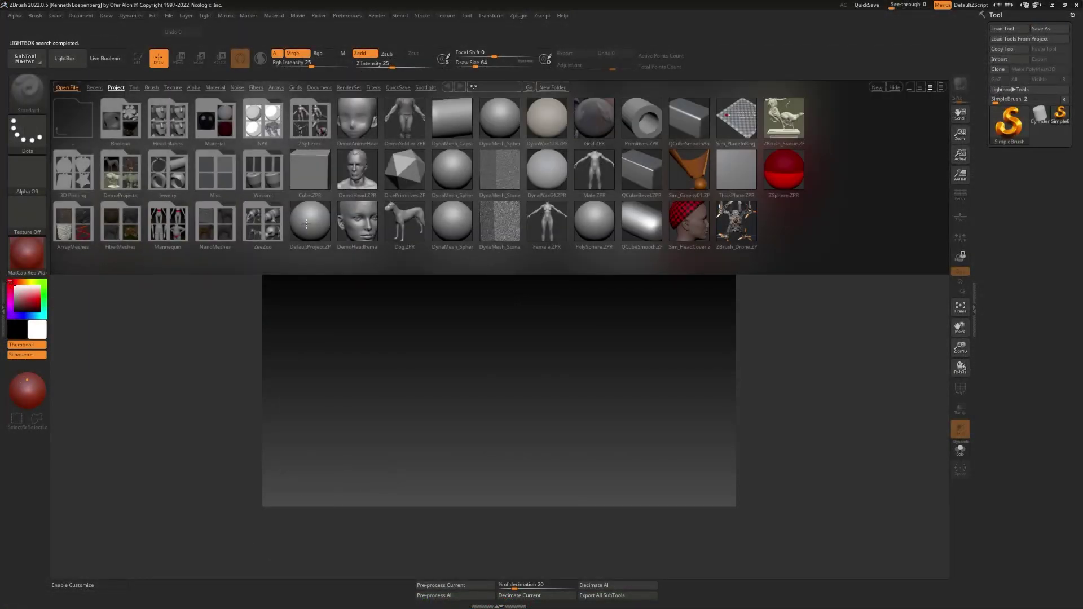
double_click(459, 222)
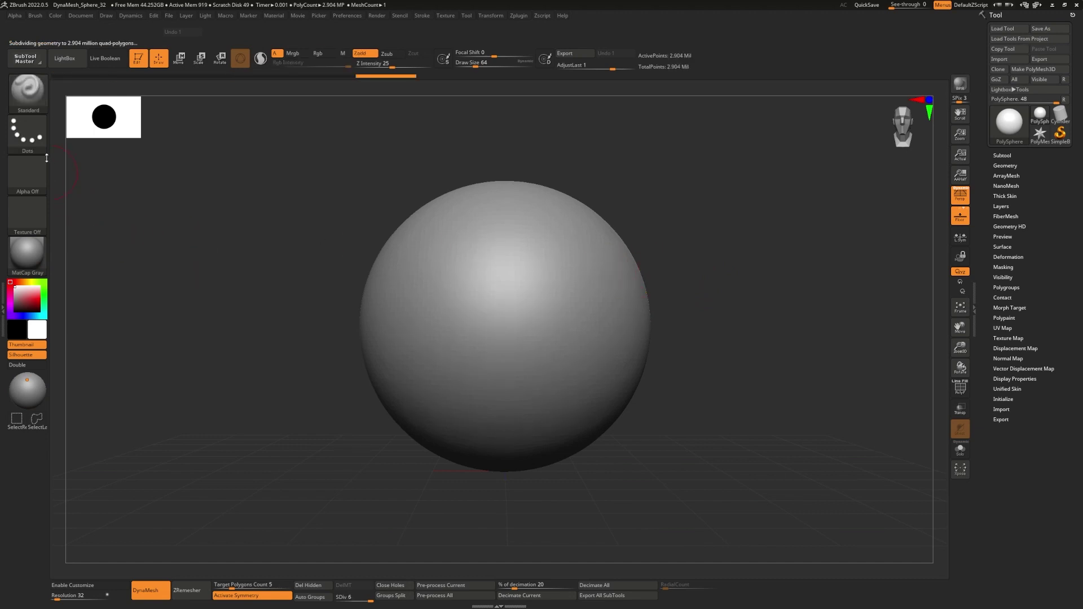
Step: Set the Standard brush stroke to DragRect and import "veins in high contrast, detailed, 8k.psd" from Documents as its alpha
left_click(28, 134)
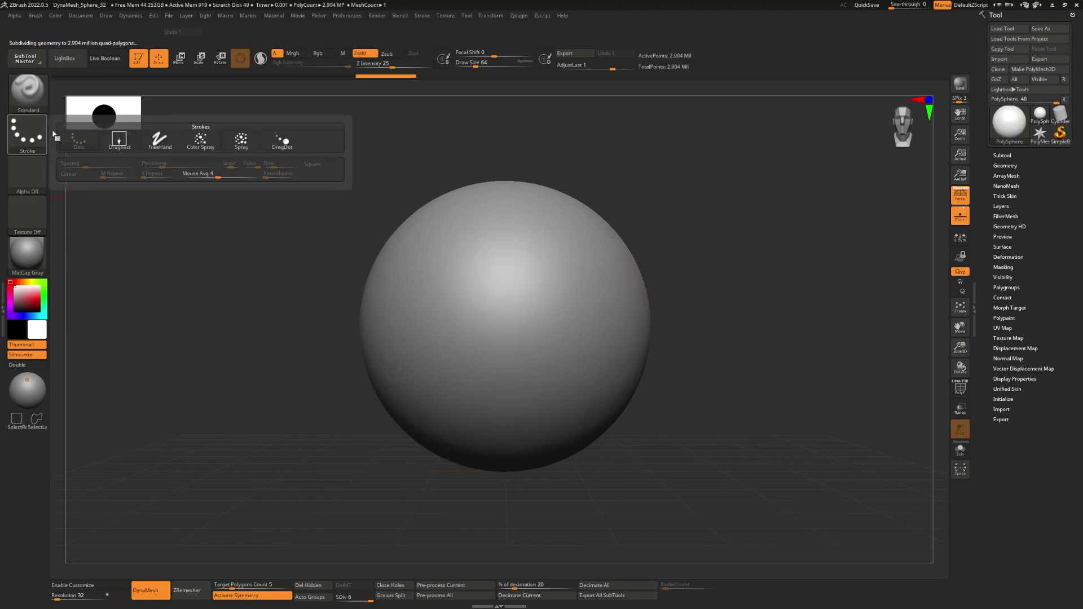
left_click(122, 137)
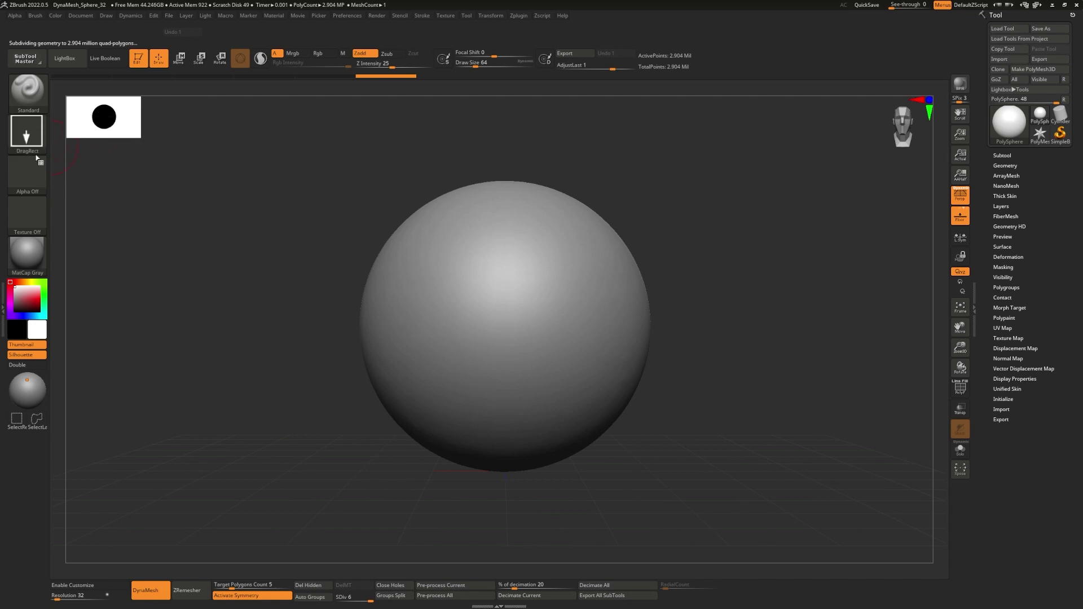
left_click(35, 183)
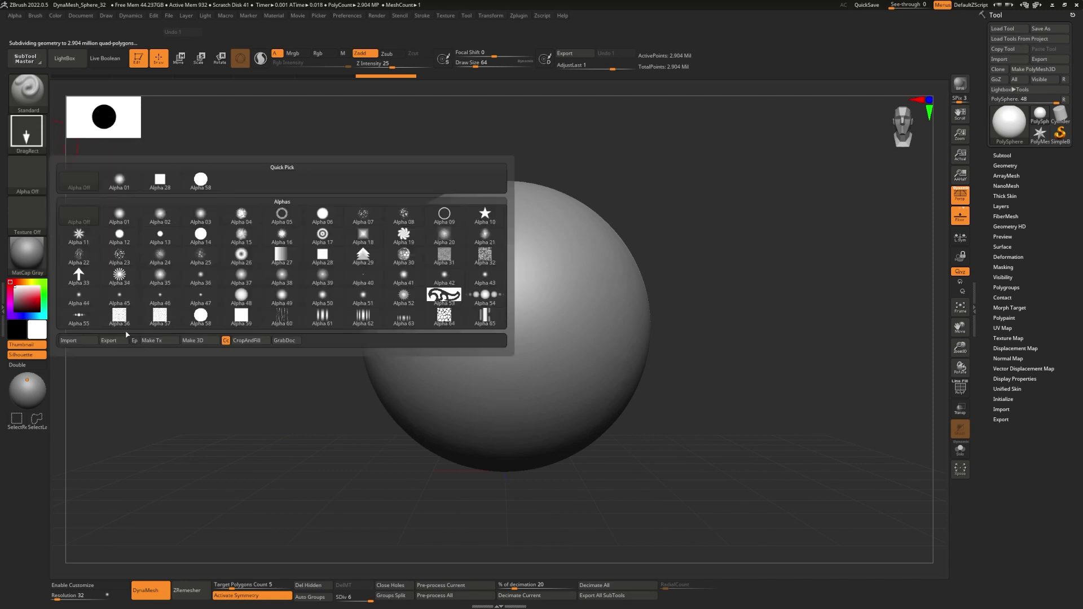
left_click(76, 341)
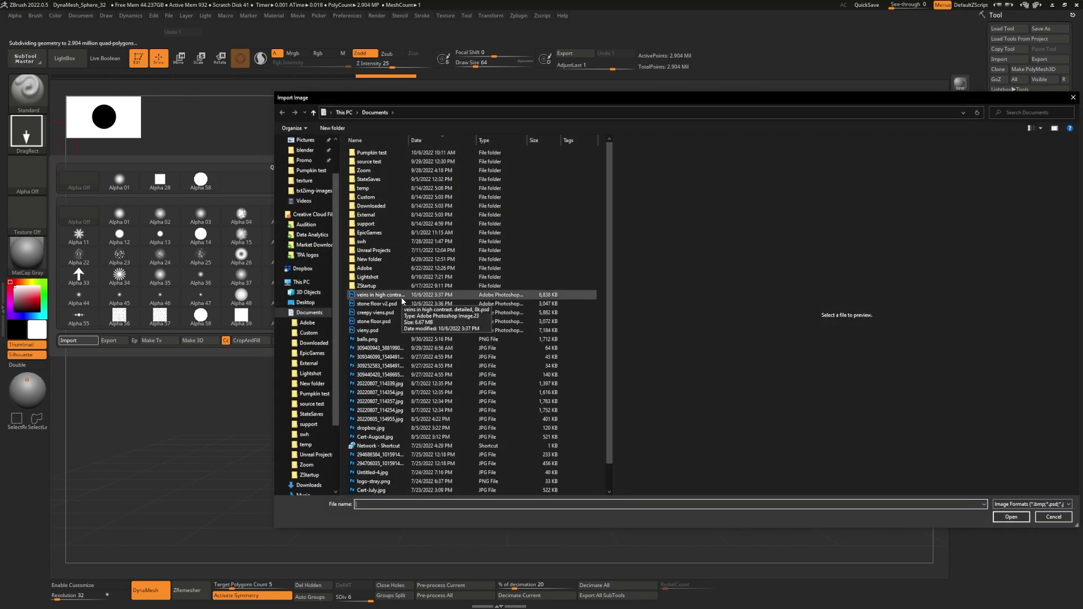
double_click(402, 298)
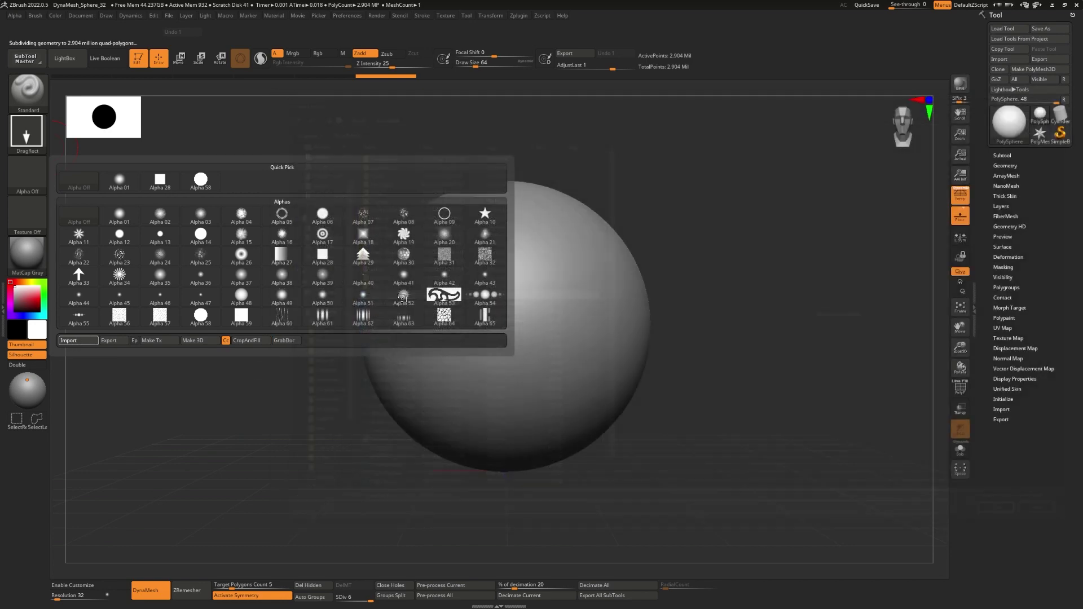
Step: Turn off symmetry and stamp the veins alpha across a large area on the front of the sphere
left_click(251, 595)
mouse_move(513, 469)
right_mouse_down()
mouse_move(491, 469)
mouse_move(524, 463)
right_mouse_up()
key("ctrl+z")
mouse_move(488, 324)
left_mouse_down()
mouse_move(532, 425)
mouse_move(527, 442)
left_mouse_up()
right_click_drag(527, 443, 484, 387, "ctrl")
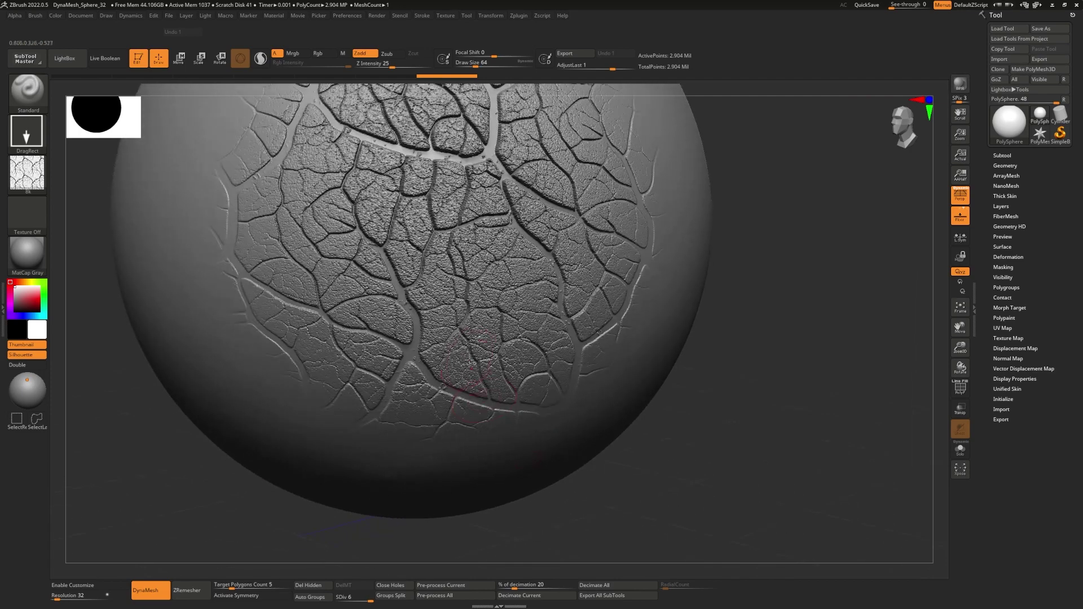
right_click_drag(463, 329, 463, 456, "alt")
scroll(434, 435, "up", 8)
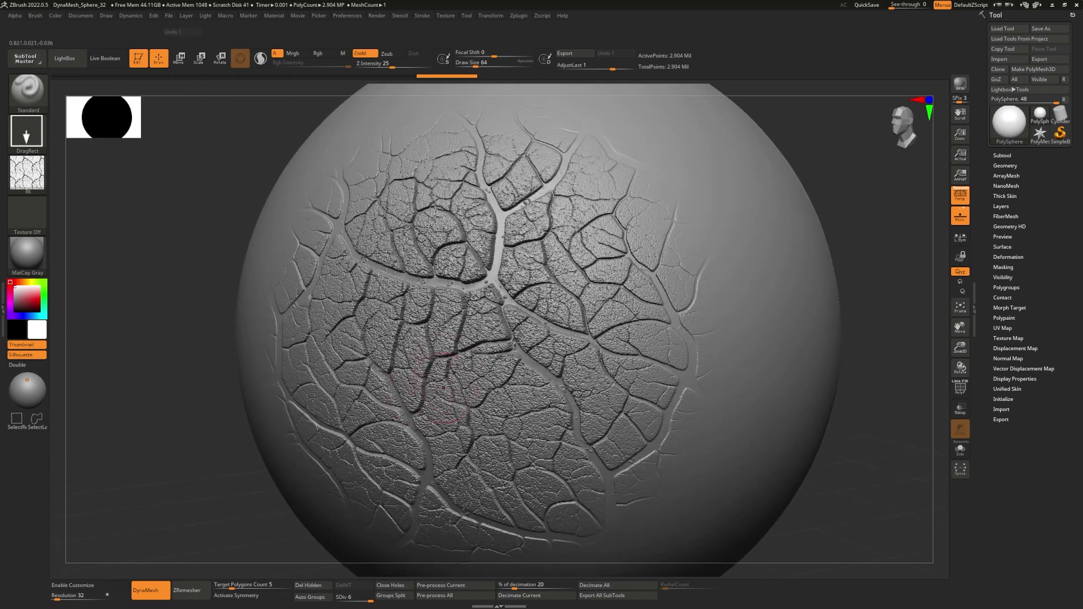
right_click_drag(492, 366, 430, 355)
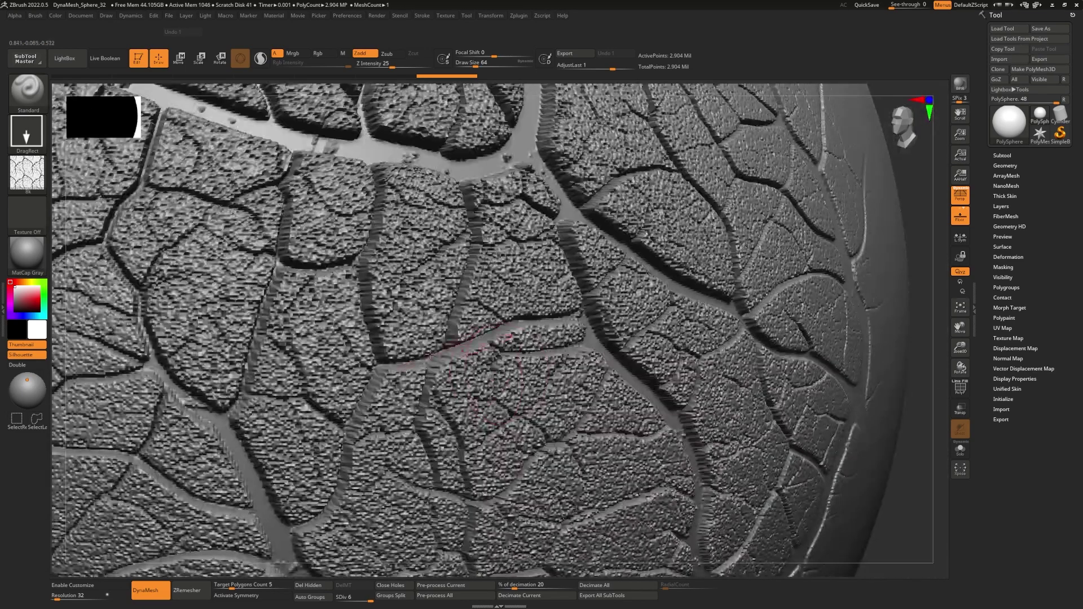
scroll(326, 406, "down", 8)
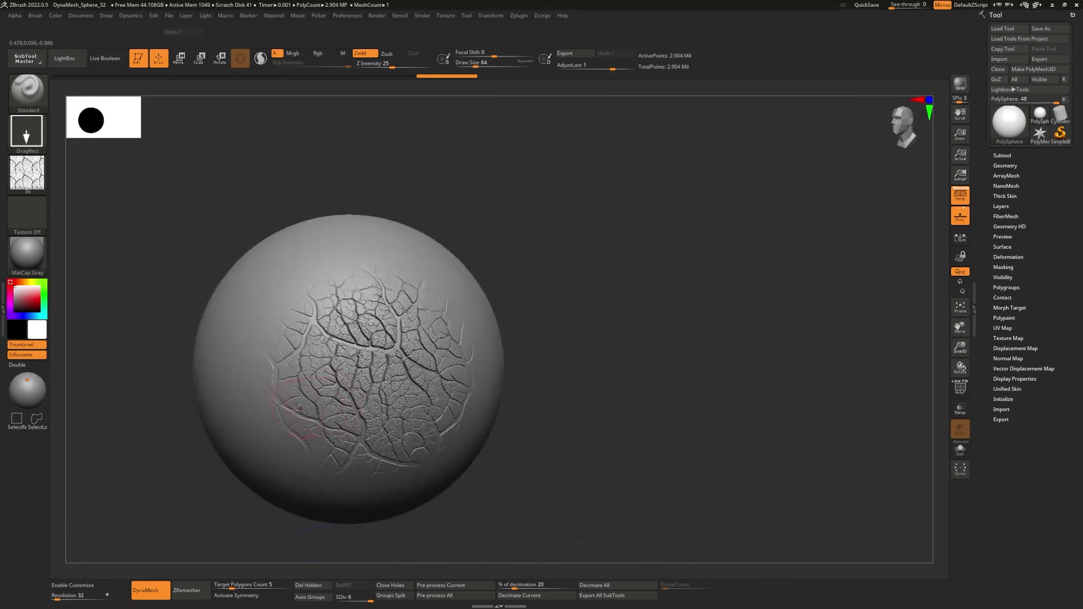
Step: Switch the brush to Zsub and stamp the veins alpha on a bare area near the top of the sphere
right_click_drag(254, 390, 359, 403, "alt")
key("ctrl+shift+z")
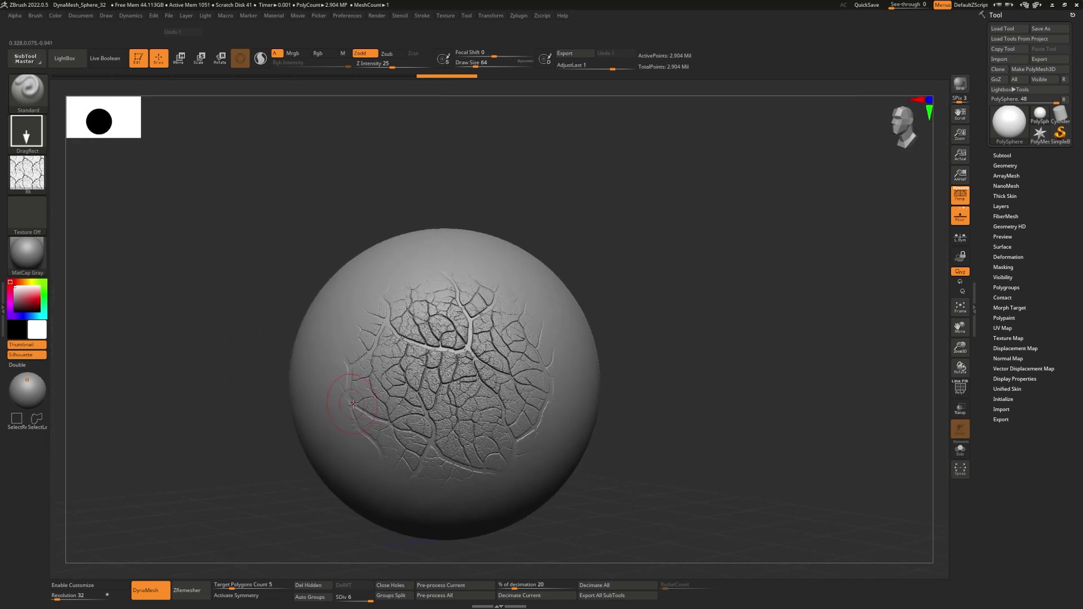
key("alt")
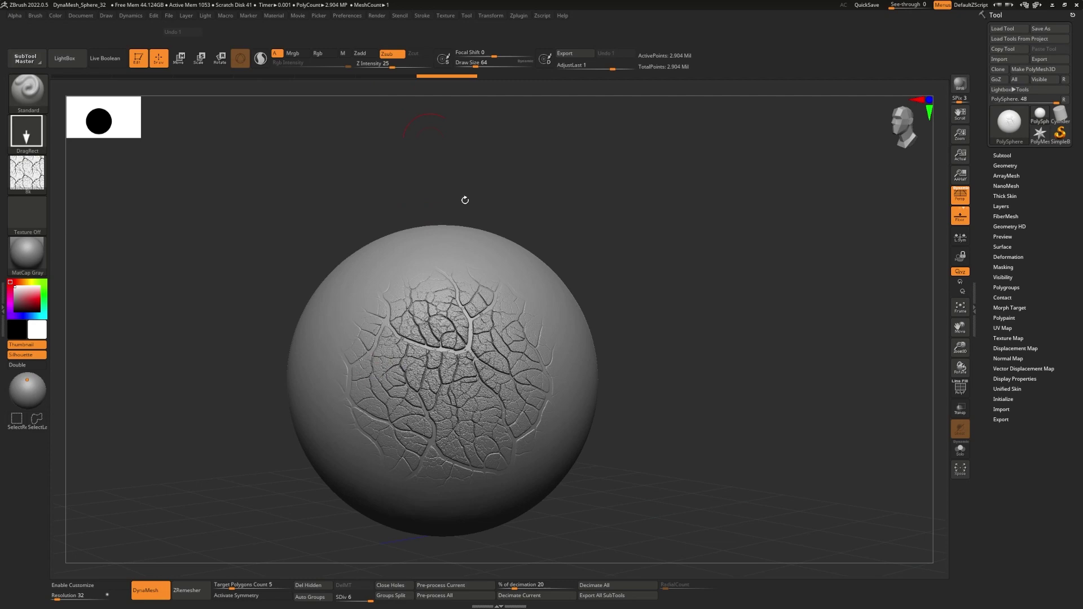
right_click_drag(465, 201, 389, 278)
right_click_drag(530, 300, 459, 319)
left_click_drag(506, 324, 540, 440)
right_click_drag(540, 441, 524, 359)
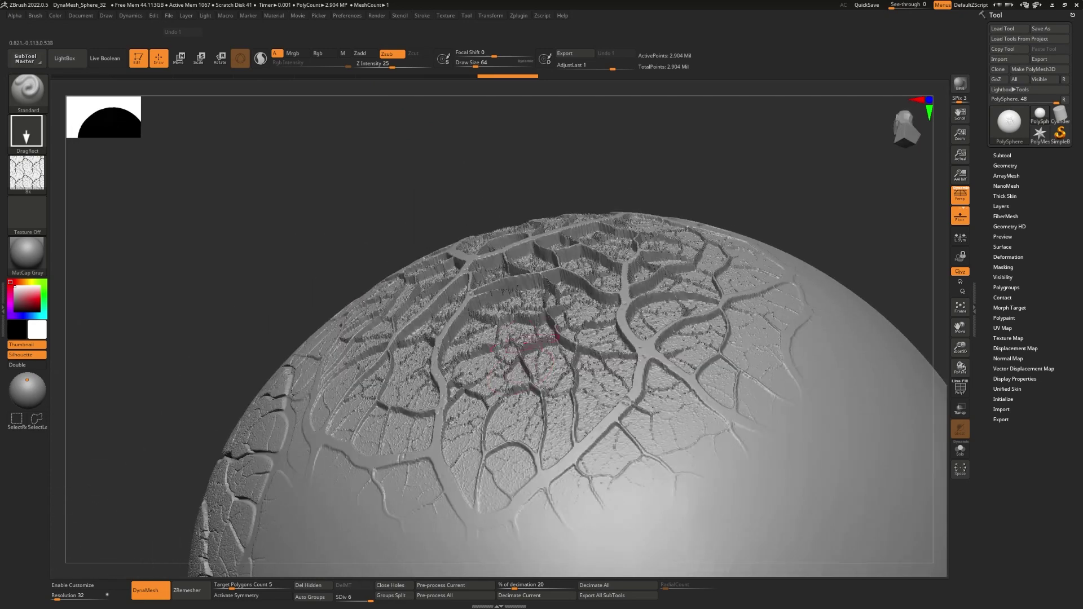
right_click_drag(504, 314, 512, 321)
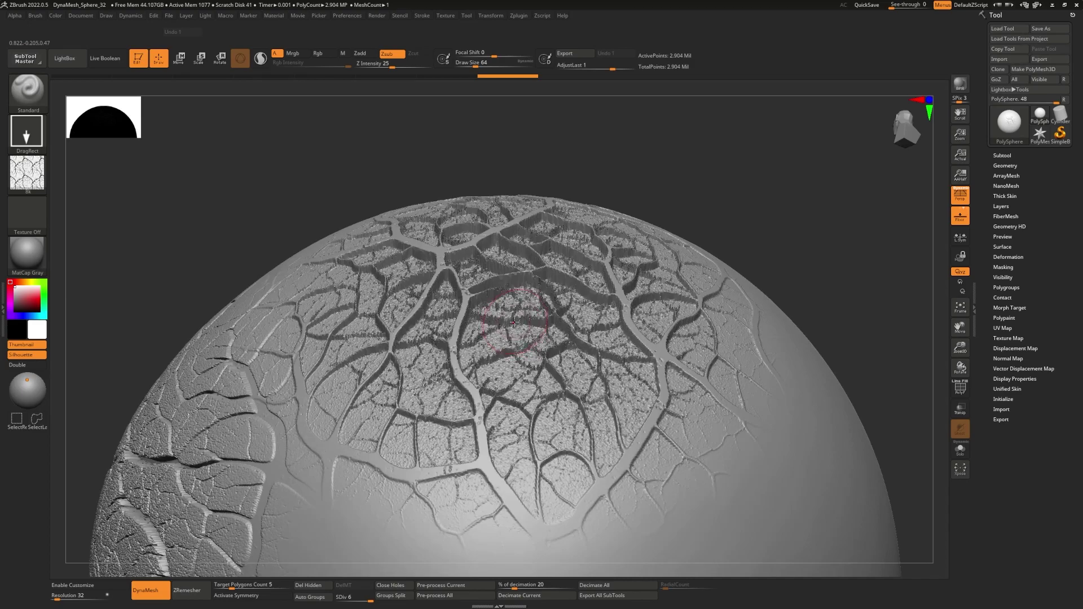
Step: Switch to Photoshop, reapply the last Blur Gallery filter to Layer 1 of the tiled veins document and save it
key("alt+Tab")
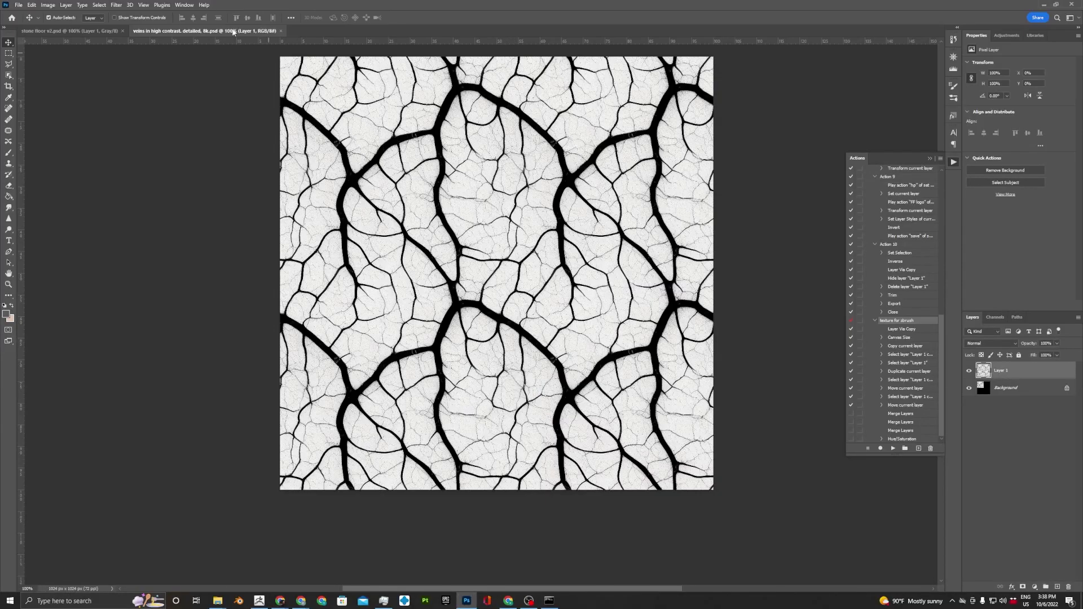
left_click(116, 5)
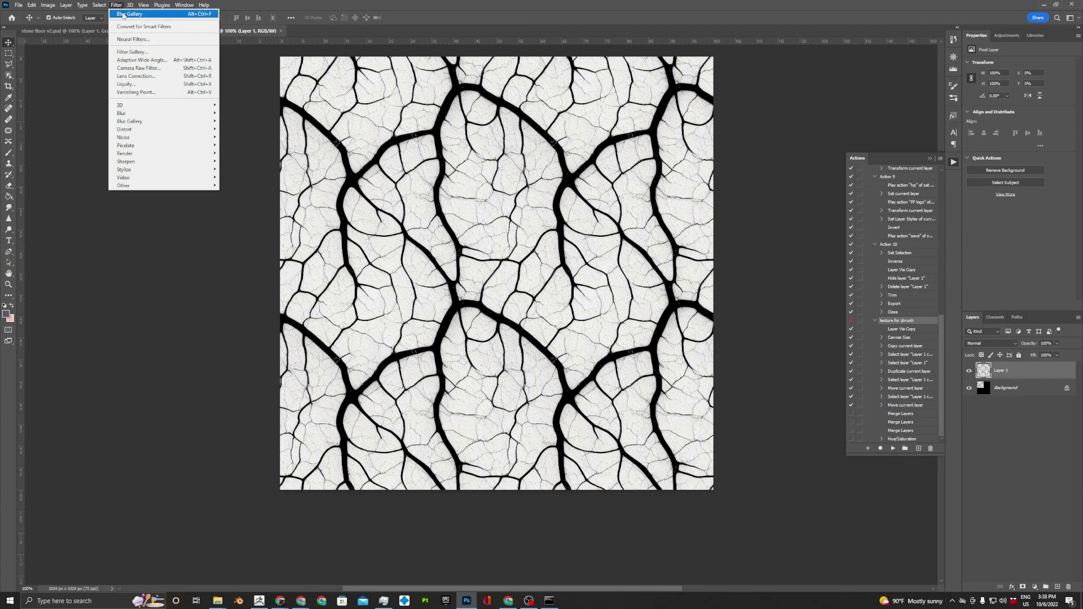
left_click(128, 14)
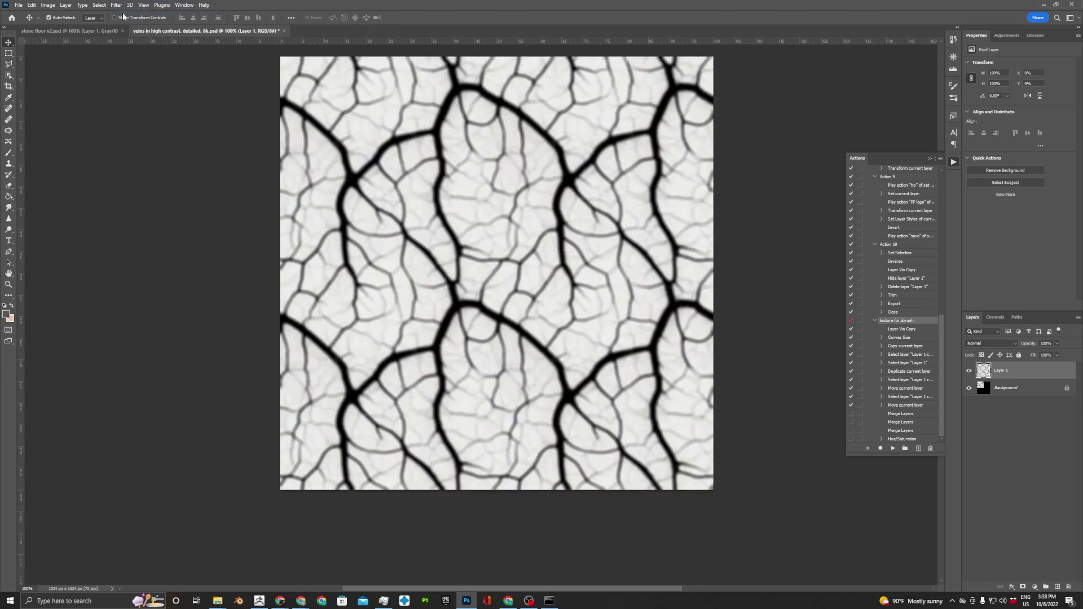
key("ctrl+s")
Step: Switch back to ZBrush and import the blurred "veins in high contrast, detailed, 8k.psd" from Documents as the brush alpha
key("alt+Tab")
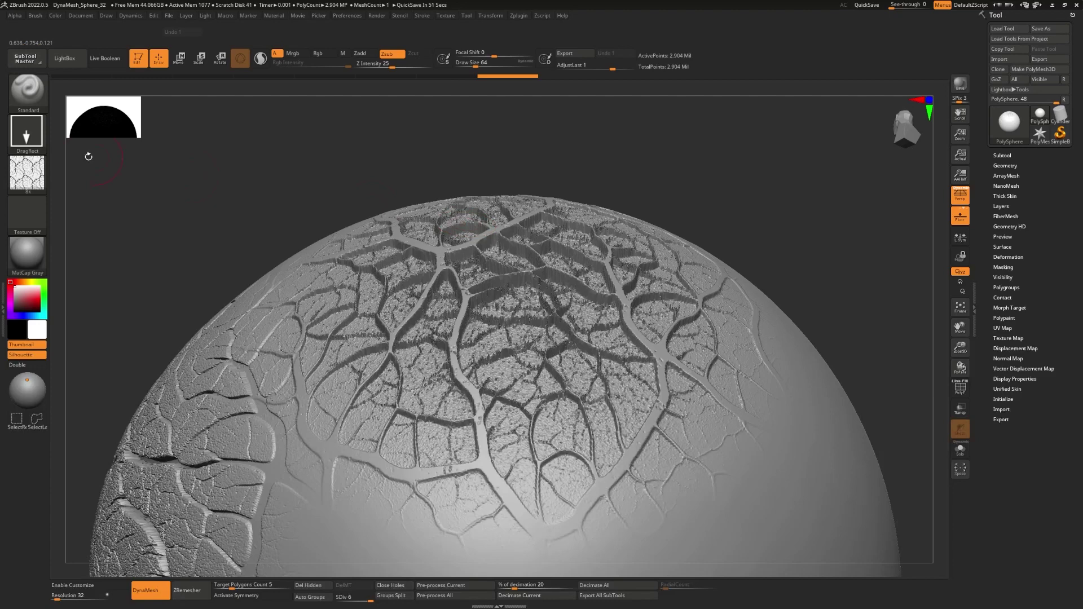
left_click(23, 171)
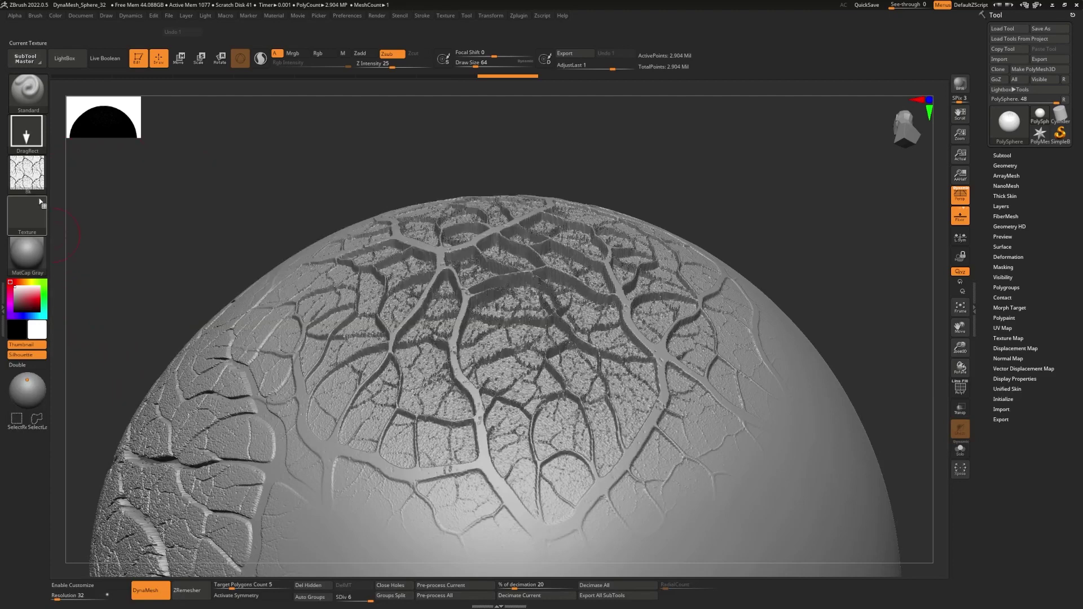
left_click(27, 175)
left_click(27, 174)
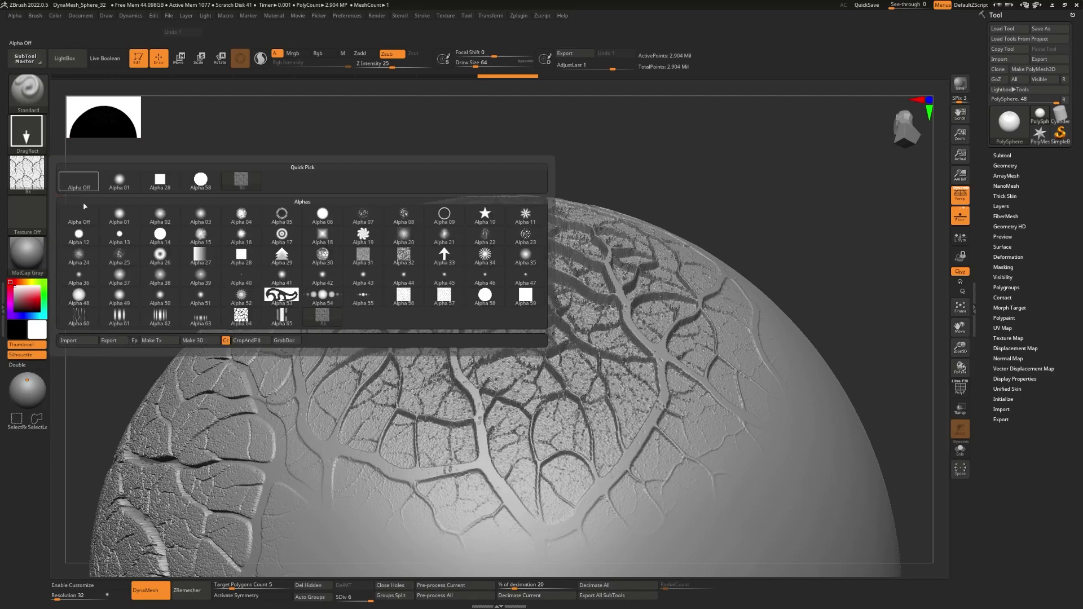
left_click(82, 341)
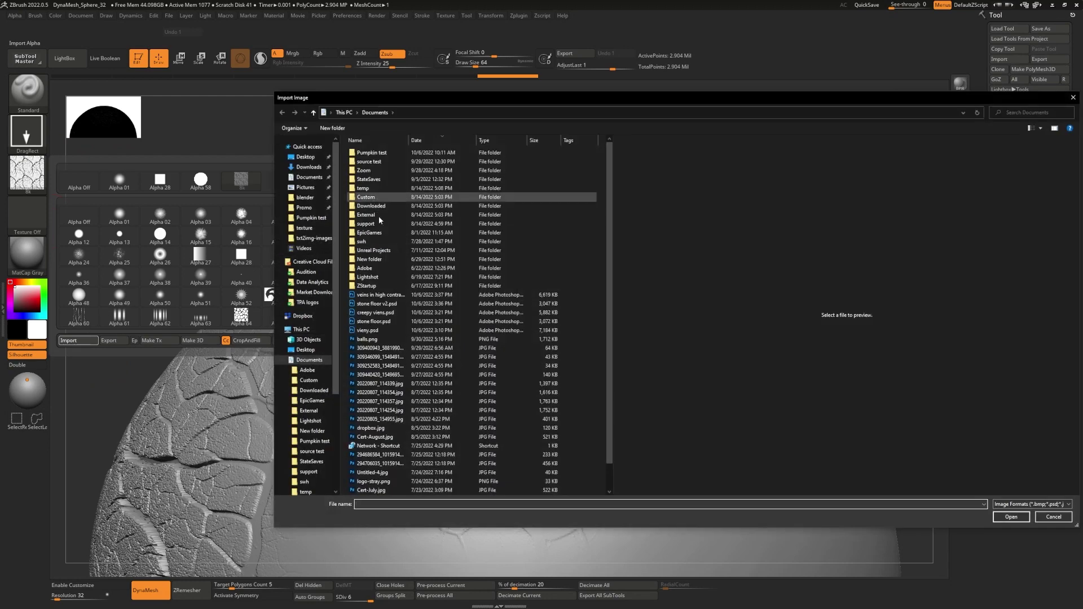
left_click(392, 294)
double_click(392, 294)
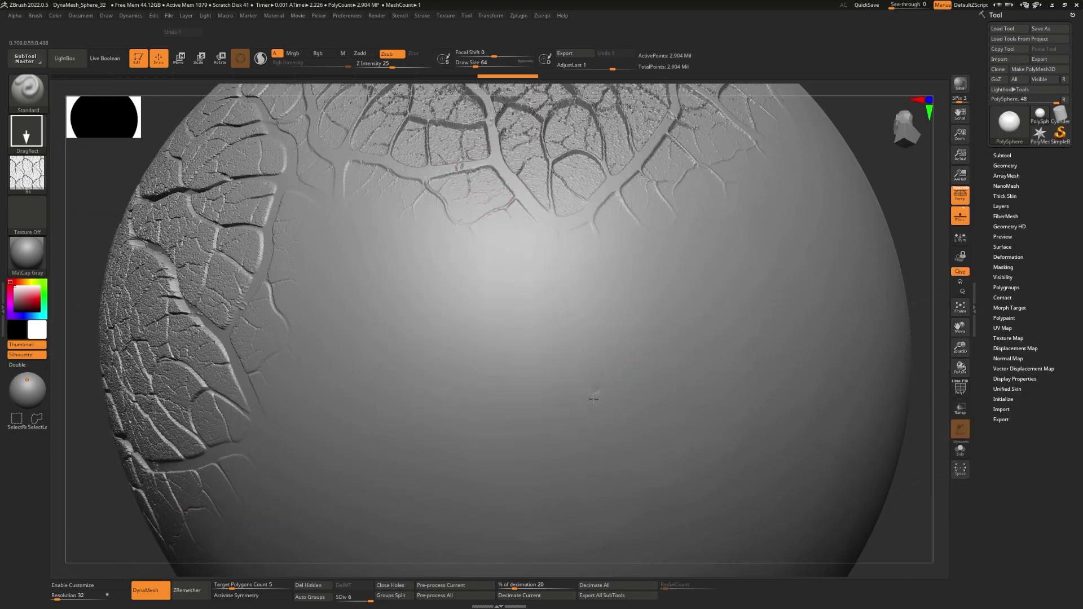
Step: Stamp the blurred veins alpha in Zsub mode beside the earlier stamps, partly overlapping them
left_click_drag(593, 399, 736, 587)
right_click_drag(728, 559, 567, 399)
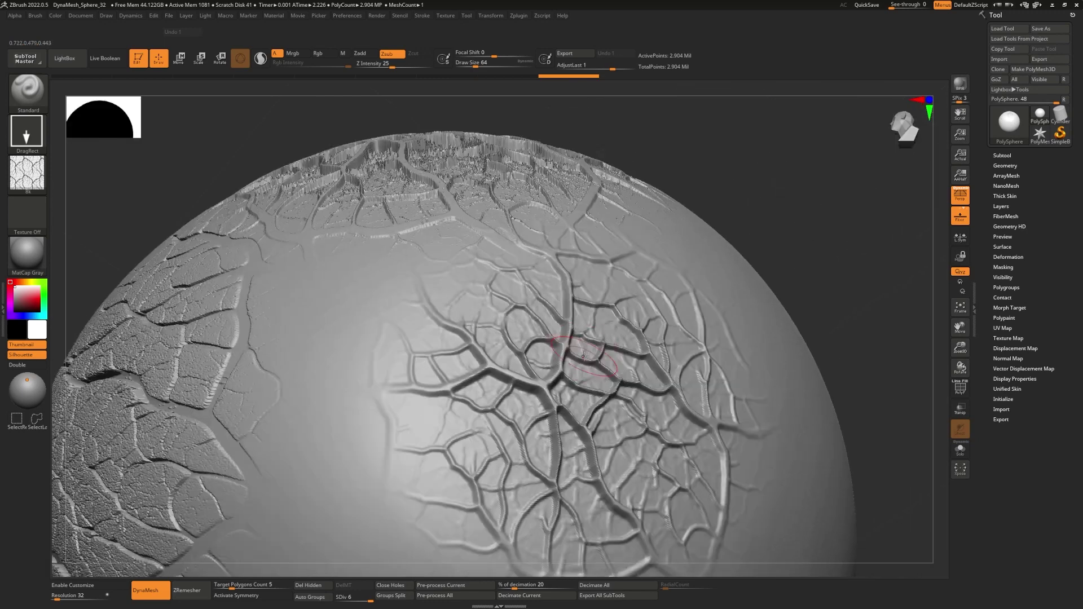
right_click_drag(606, 379, 572, 409)
key("ctrl+shift+z")
key("ctrl+z")
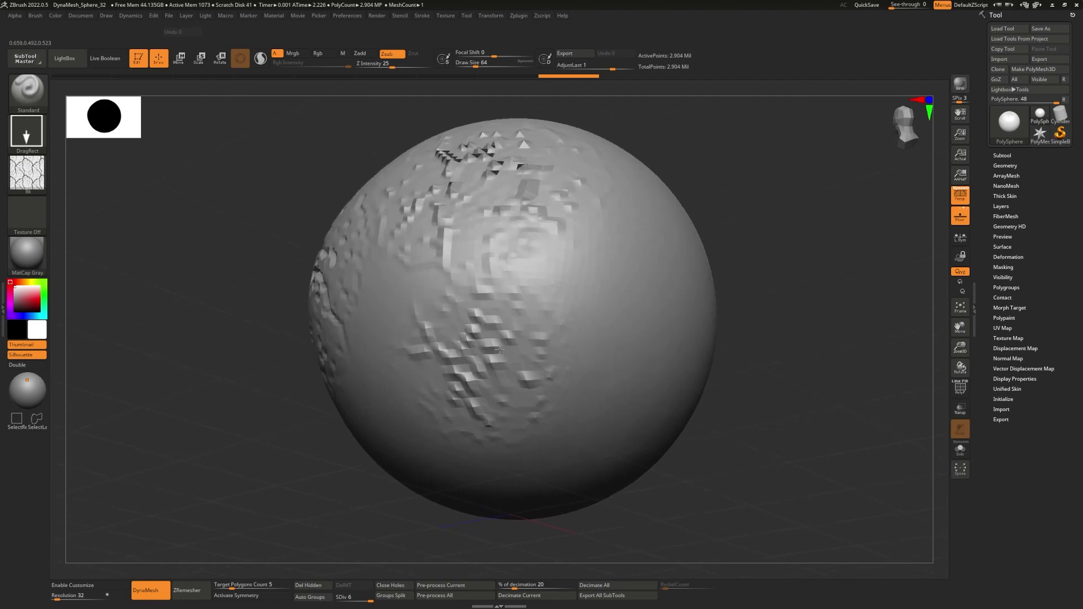
key("ctrl+shift+z")
left_click_drag(586, 322, 656, 416)
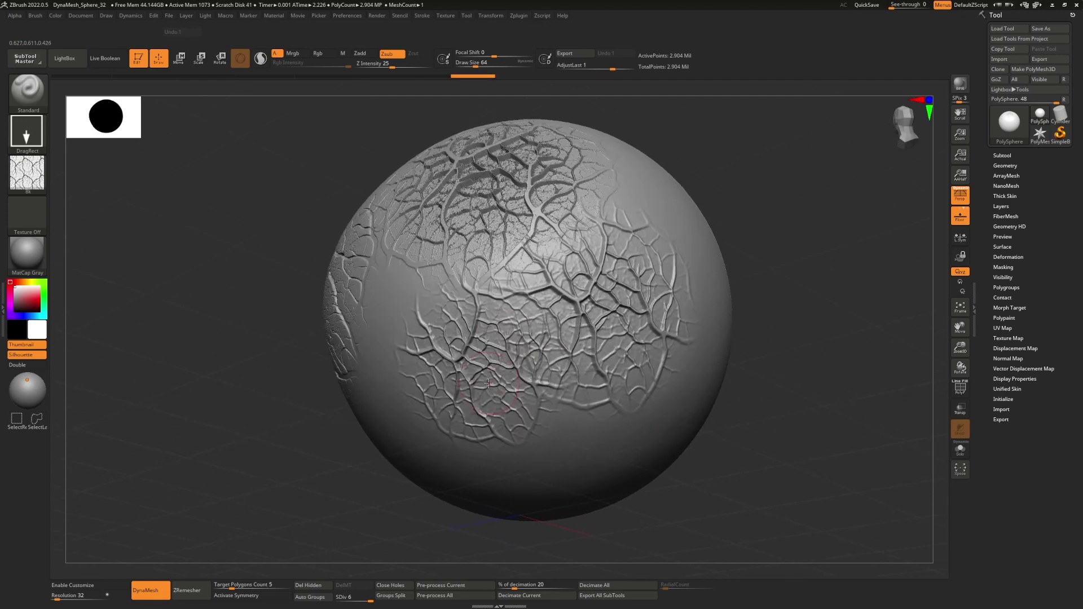
Step: Switch the brush to Zadd and stamp the blurred veins alpha over bare areas between and below the earlier stamps
right_click_drag(293, 139, 397, 127)
left_click(392, 53)
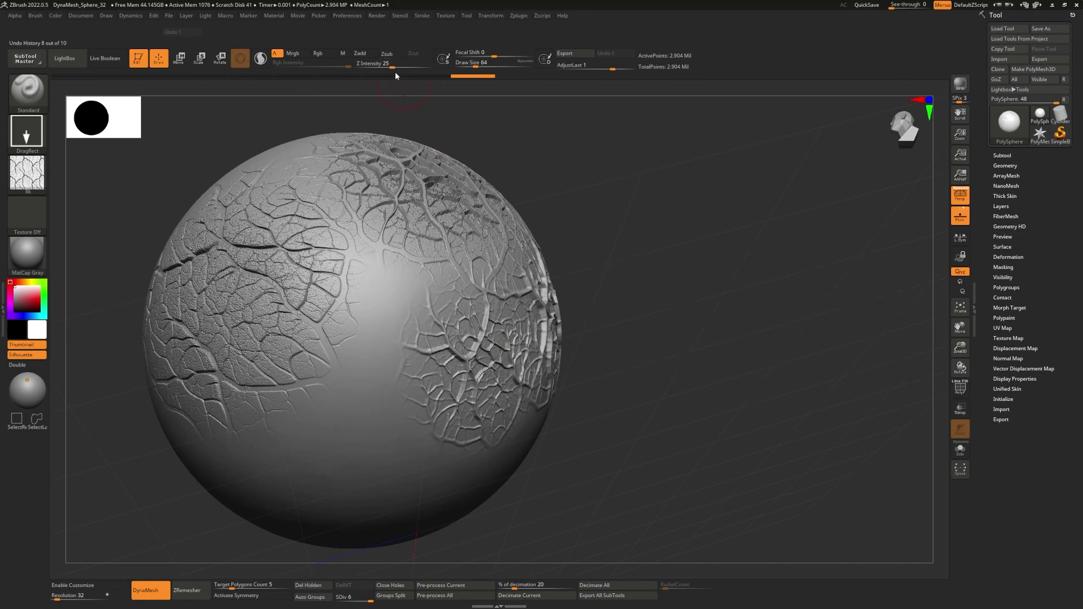
left_click(365, 54)
left_click_drag(356, 381, 441, 337)
right_click_drag(441, 337, 476, 397)
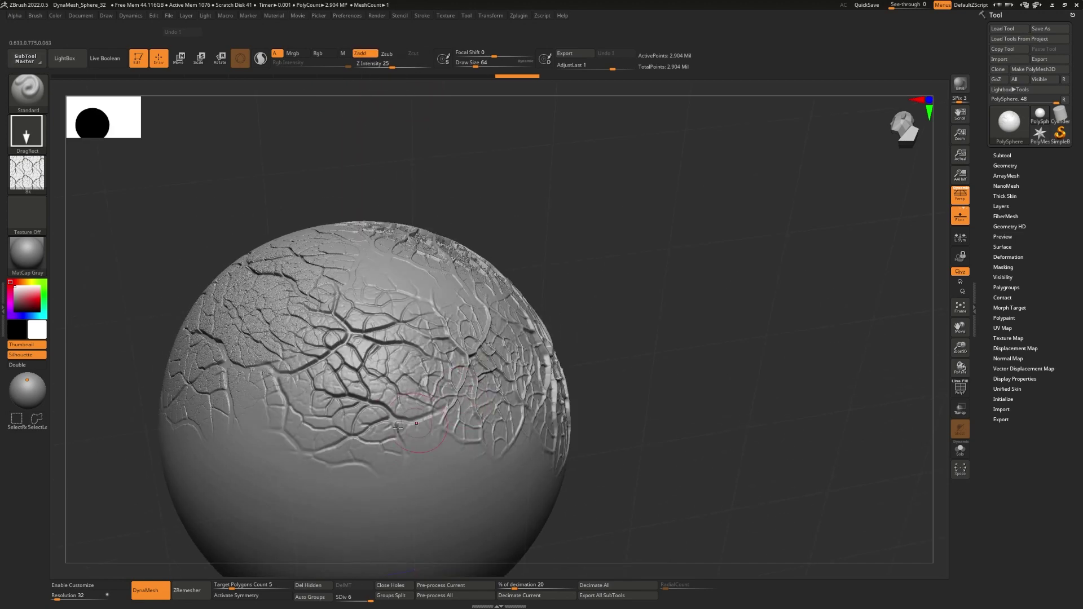
left_click_drag(542, 506, 542, 362, "alt")
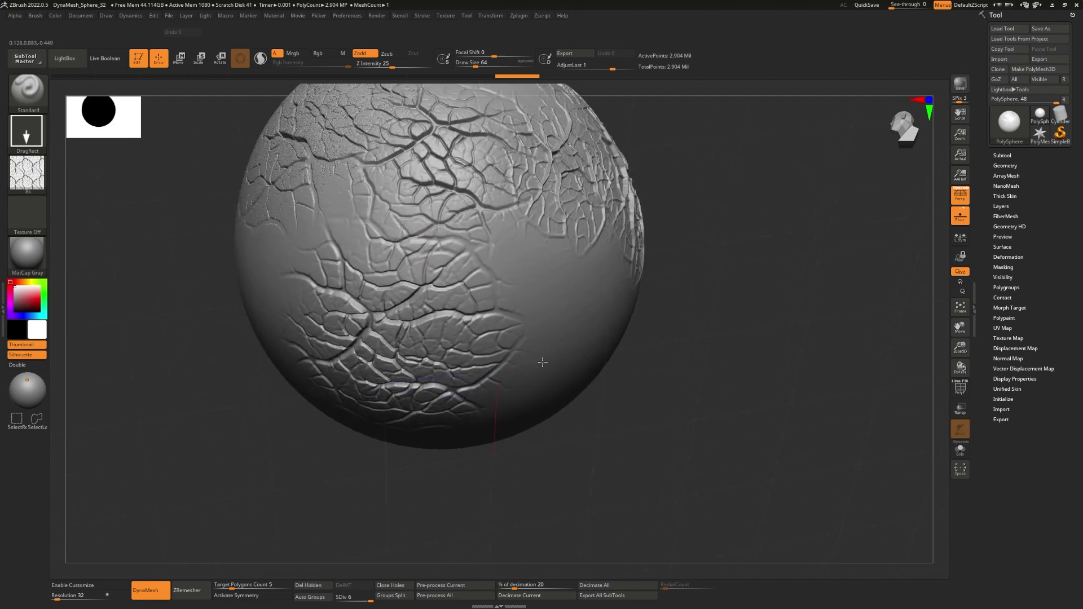
right_click_drag(542, 362, 533, 311)
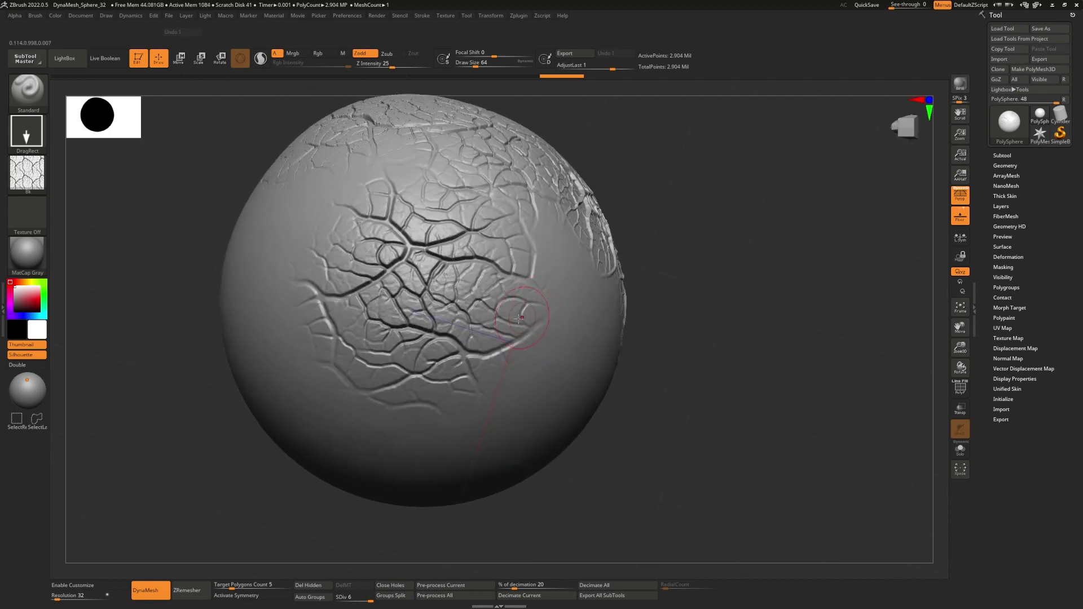
Step: Import "stone floor v2.psd" from the Documents folder as the brush alpha
left_click(27, 172)
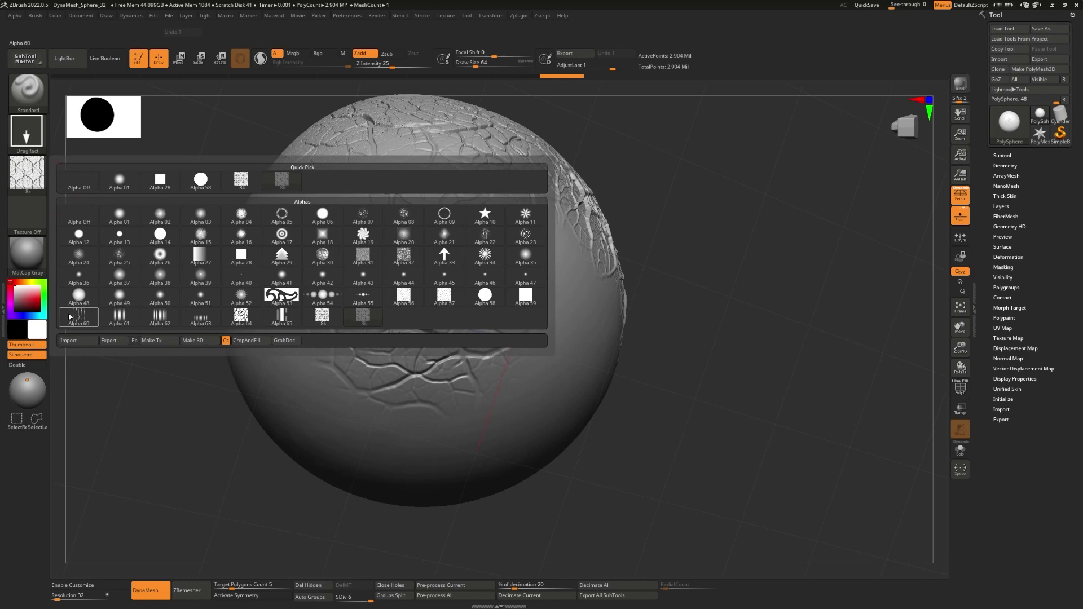
left_click(78, 340)
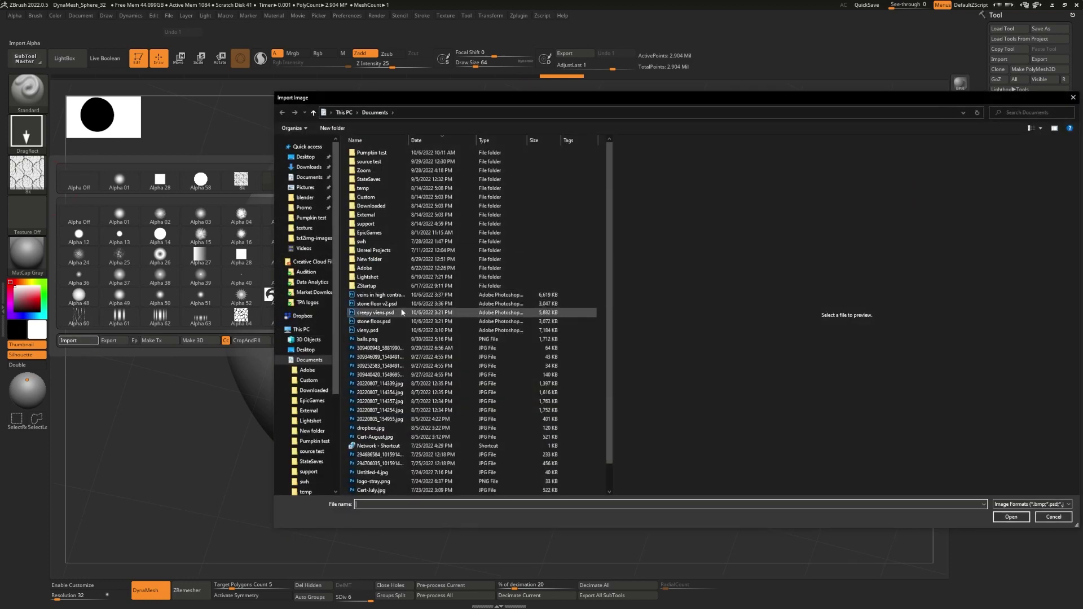
double_click(366, 304)
Step: Stamp the stone floor alpha on a bare side of the sphere, next to the vein stamps
right_click_drag(299, 304, 395, 308)
right_click_drag(231, 282, 461, 302, "alt")
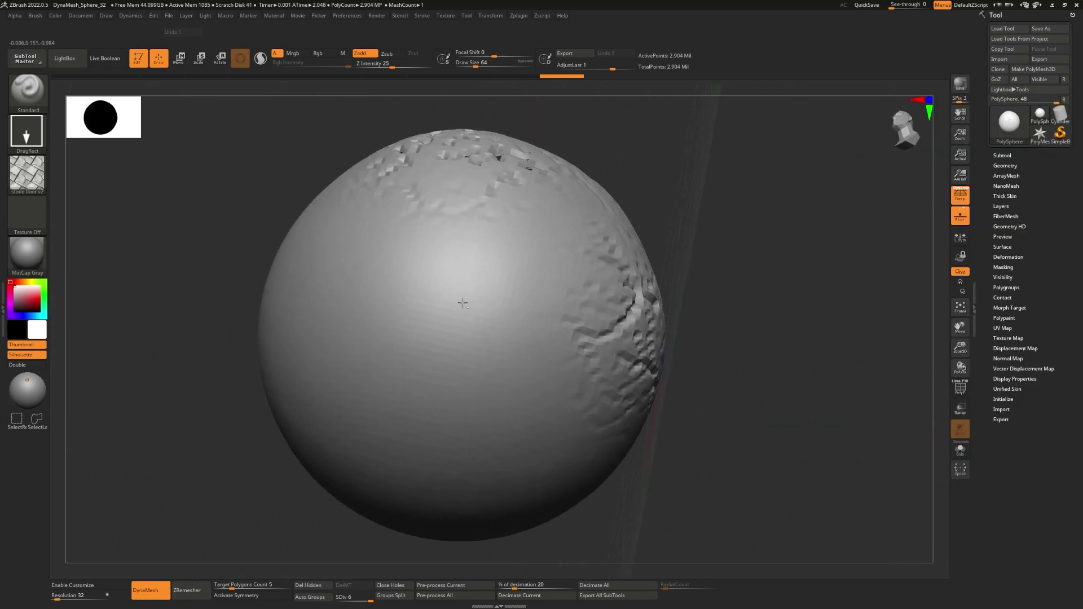
left_click_drag(413, 307, 473, 418)
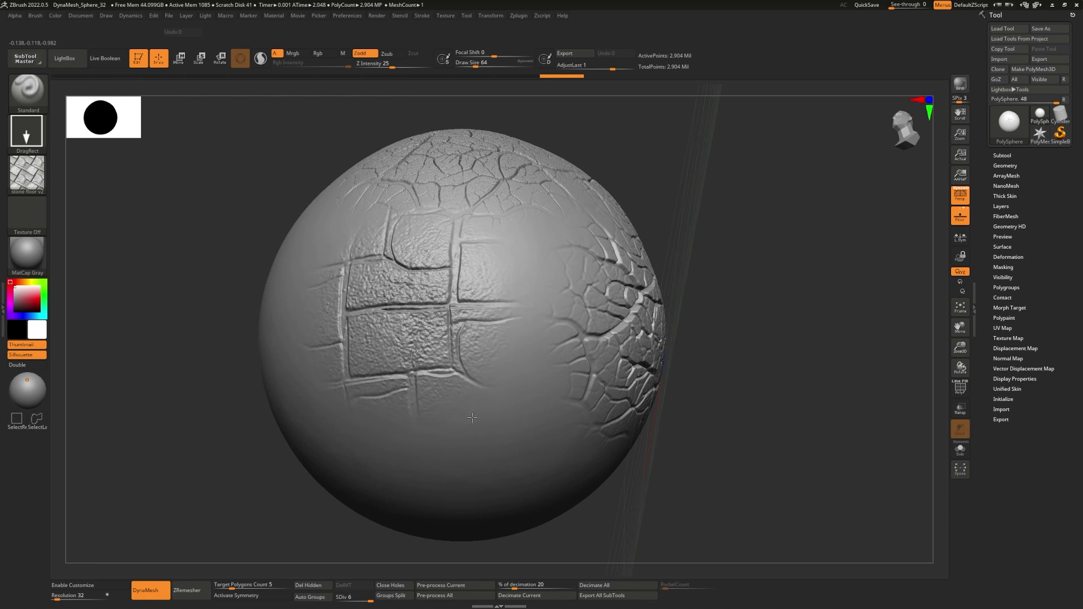
mouse_move(395, 390)
right_mouse_down()
mouse_move(417, 395)
mouse_move(441, 368)
mouse_move(378, 380)
right_mouse_up()
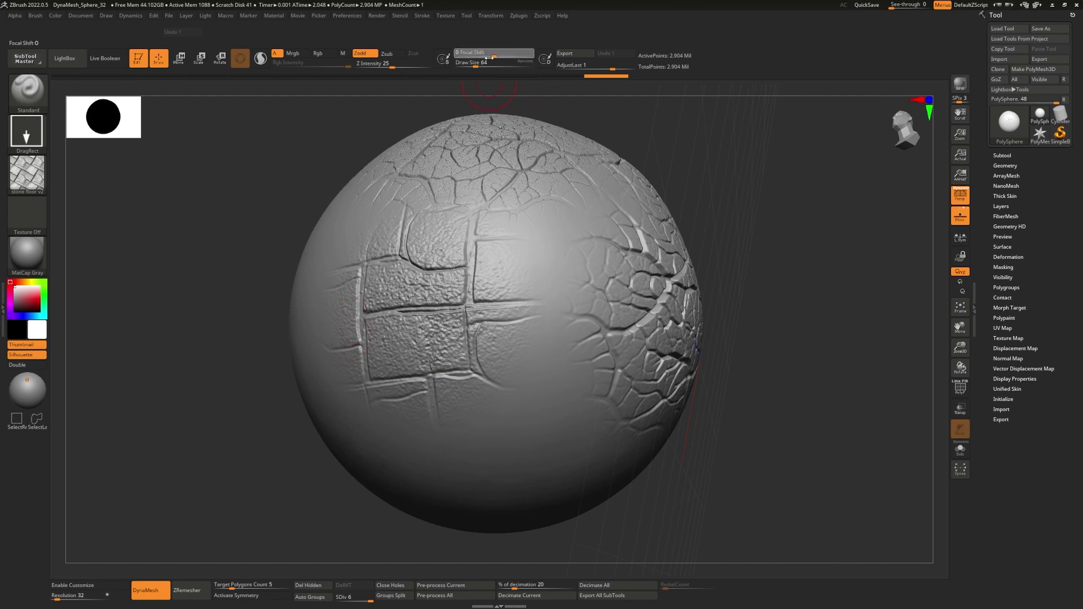
Step: Set the brush Focal Shift to -100 and stamp the full square stone floor alpha on another bare side of the sphere
left_click_drag(490, 57, 455, 57)
right_click_drag(395, 180, 433, 288)
left_click_drag(342, 316, 392, 424)
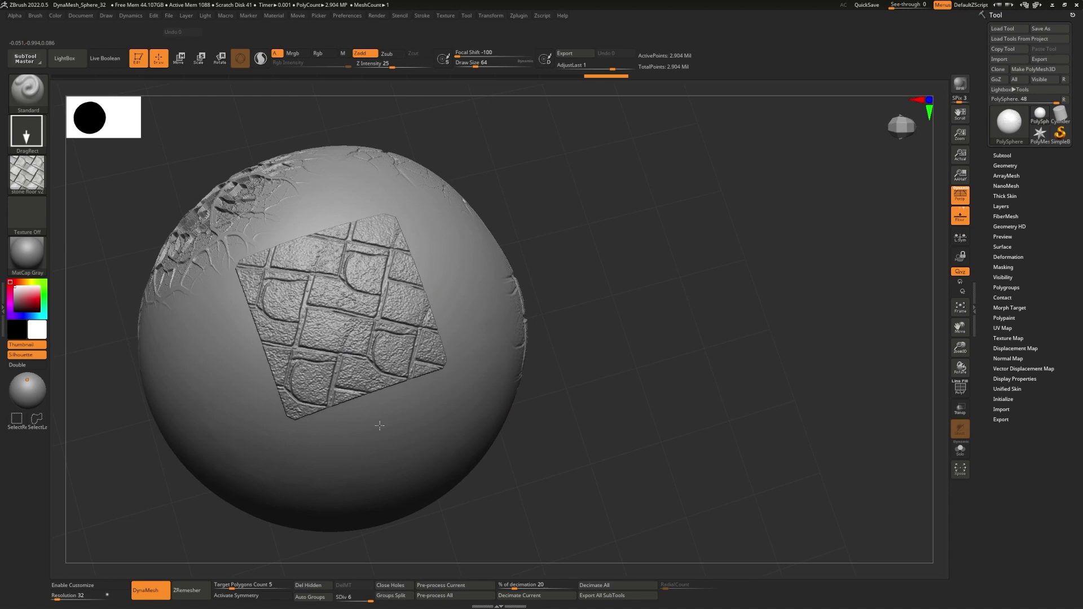
left_click_drag(380, 425, 342, 430)
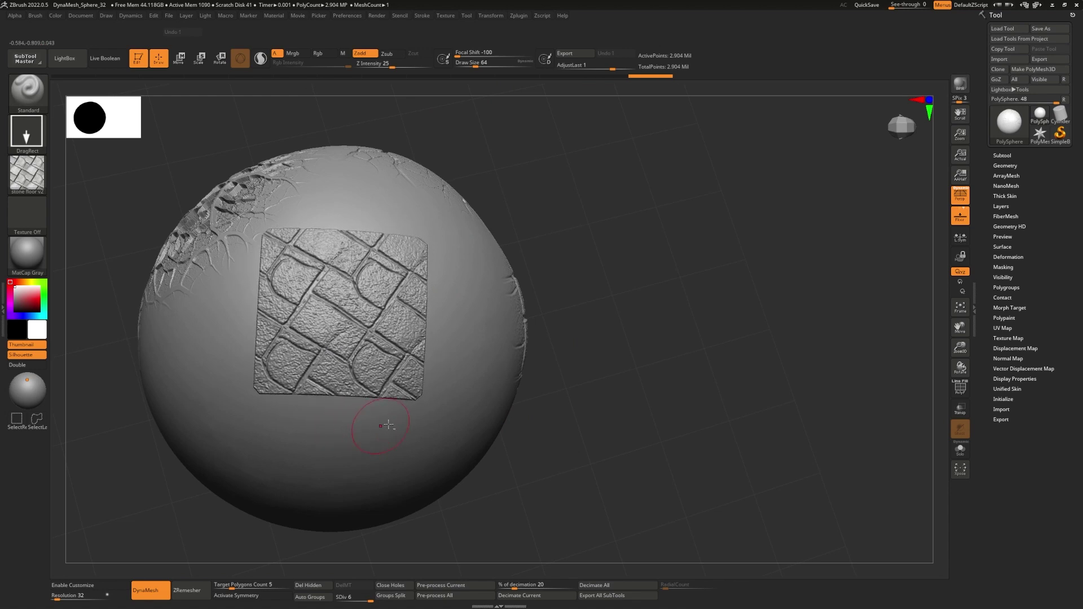
Step: Stamp the full square stone floor alpha again directly below the existing square stamp, extending the stone pattern down the sphere
right_click_drag(389, 425, 381, 331)
mouse_move(358, 341)
left_mouse_down()
mouse_move(344, 430)
mouse_move(356, 446)
mouse_move(344, 453)
left_mouse_up()
right_click_drag(384, 451, 336, 452)
right_click_drag(398, 226, 382, 310, "alt")
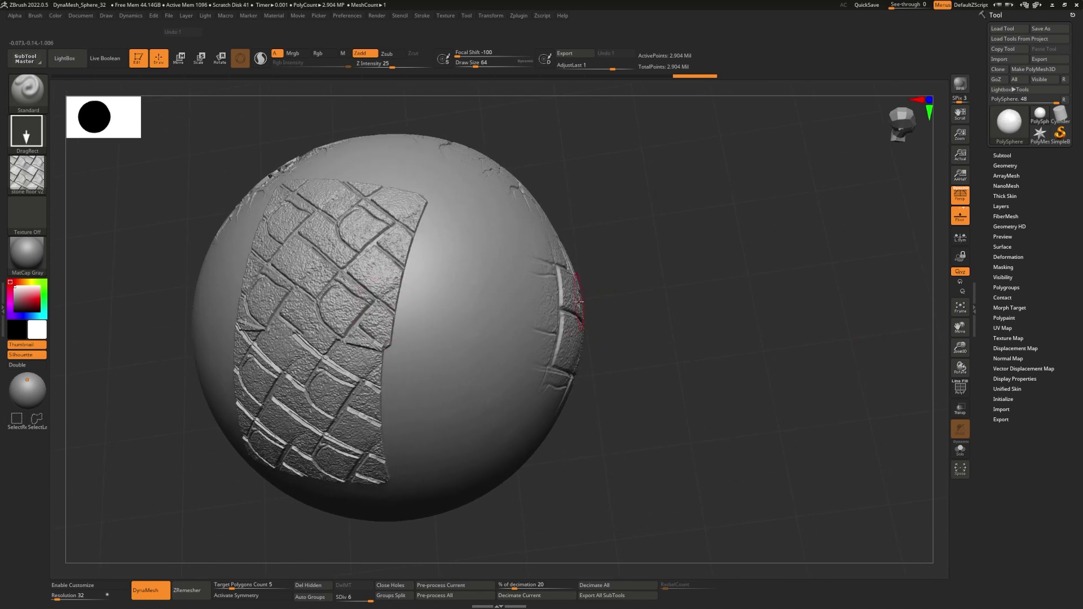
mouse_move(496, 290)
right_mouse_down()
mouse_move(624, 298)
mouse_move(536, 342)
right_mouse_up()
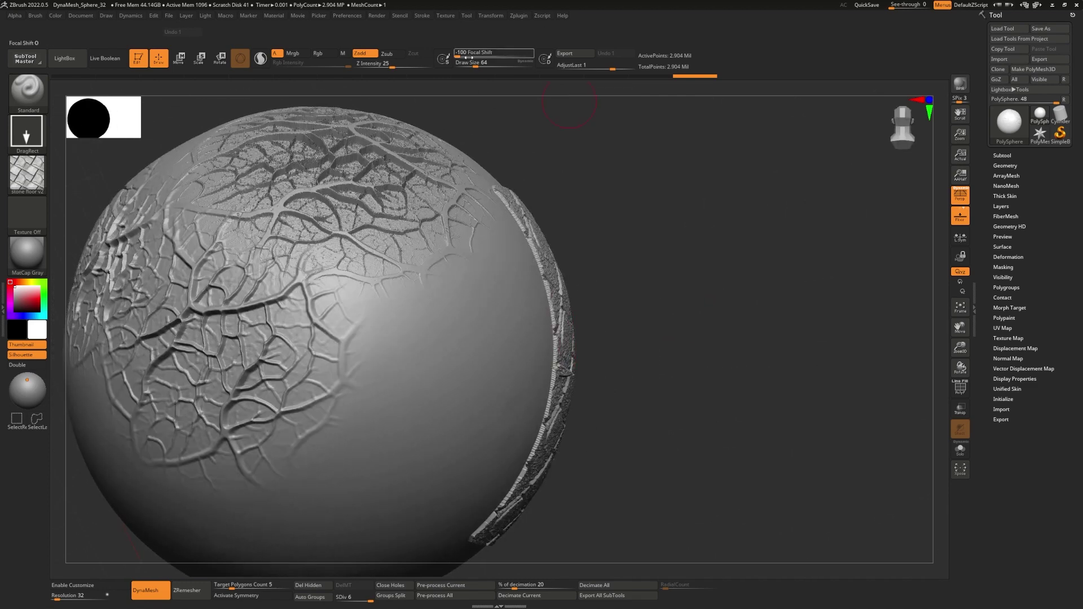
Step: Stamp the stone floor alpha beside the veins with Focal Shift -31, and again just below with Focal Shift -9
left_click_drag(469, 57, 482, 57)
left_click_drag(432, 378, 548, 403)
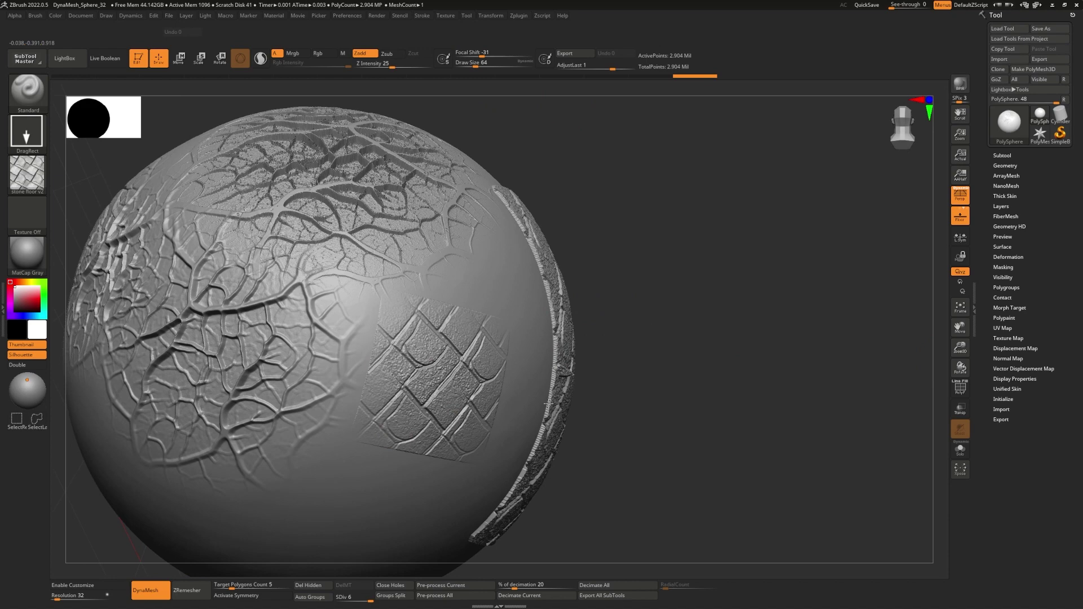
left_click_drag(482, 55, 490, 56)
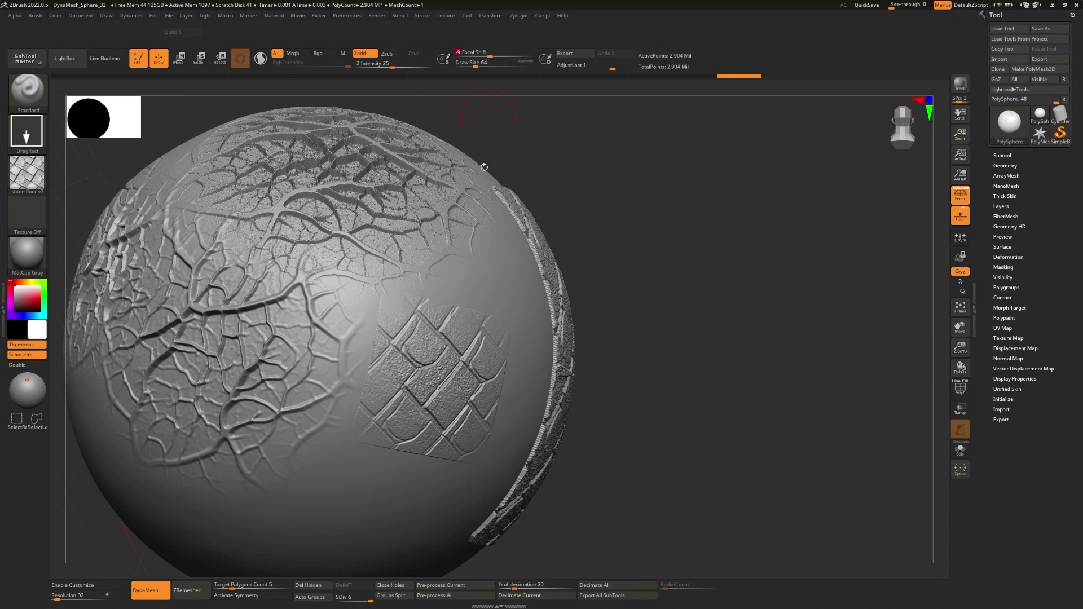
right_click_drag(484, 265, 380, 106)
mouse_move(357, 237)
left_mouse_down()
mouse_move(466, 287)
mouse_move(490, 269)
left_mouse_up()
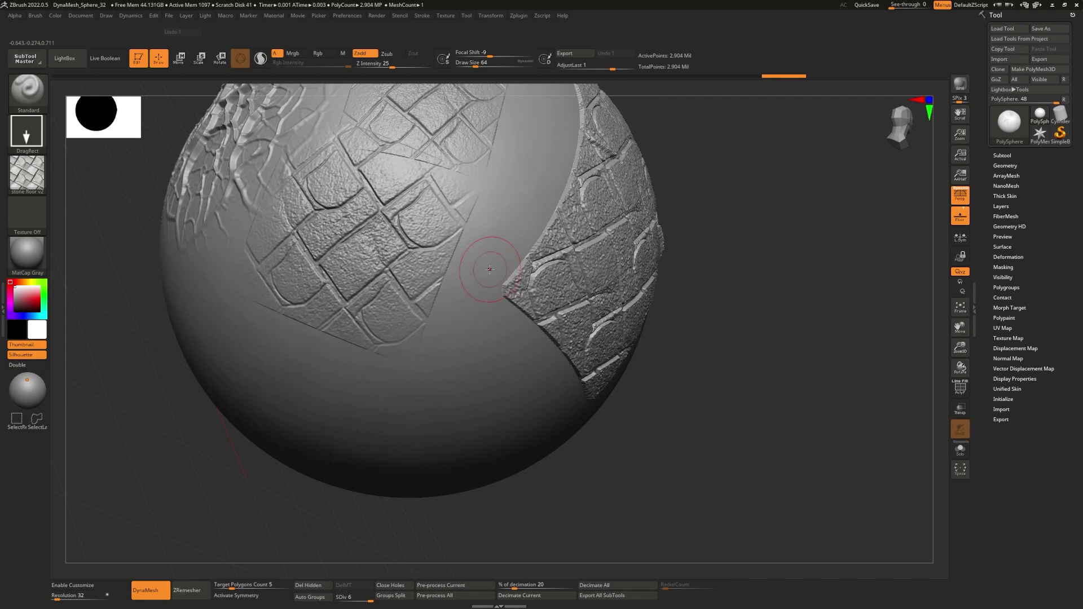
mouse_move(236, 172)
right_mouse_down()
mouse_move(341, 254)
mouse_move(350, 244)
right_mouse_up()
Step: Switch the brush alpha to the 8k veins texture and stamp it large over the remaining bare areas of the sphere
left_click(35, 177)
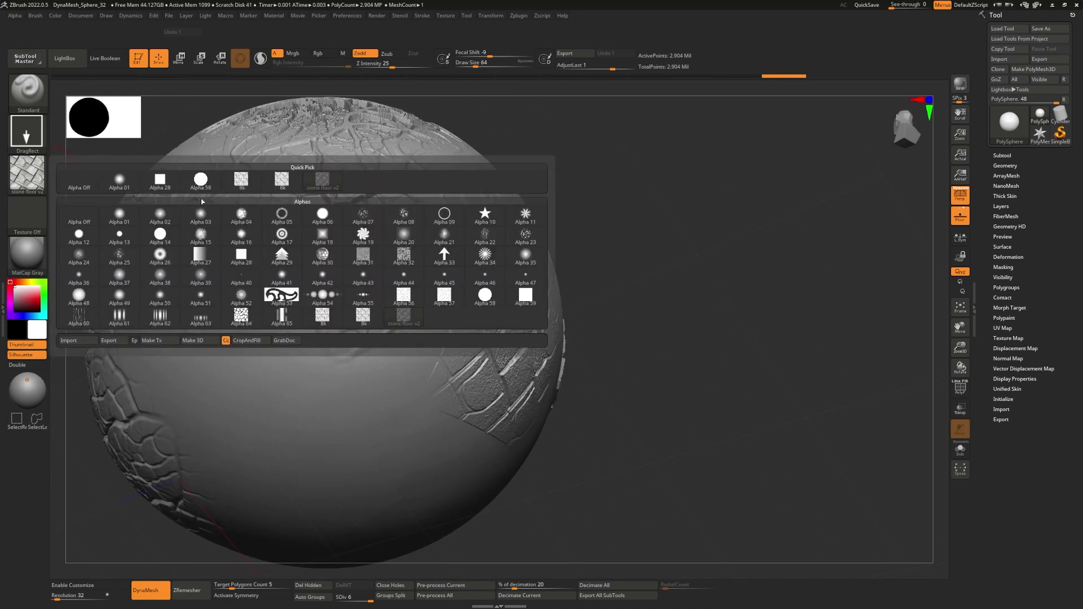
left_click(276, 184)
left_click_drag(286, 393, 471, 464)
right_click_drag(471, 464, 490, 403)
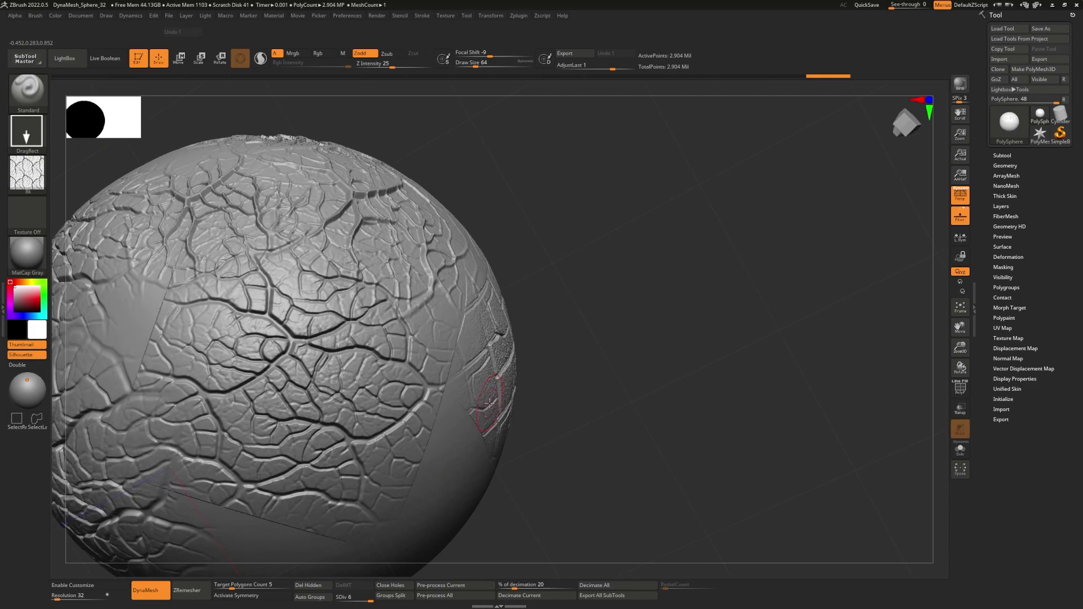
right_click_drag(412, 365, 330, 417)
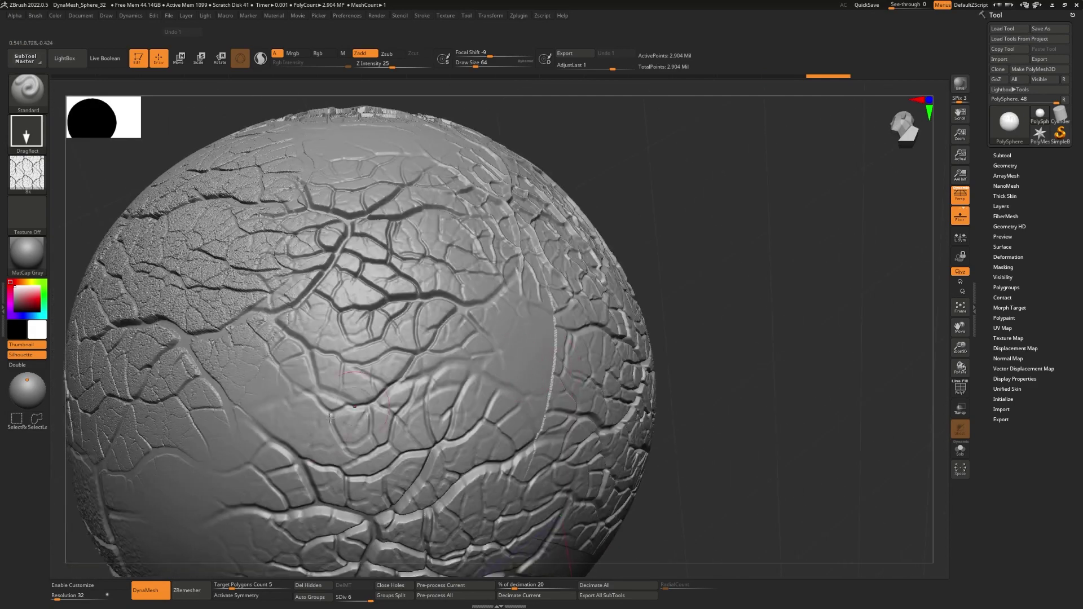